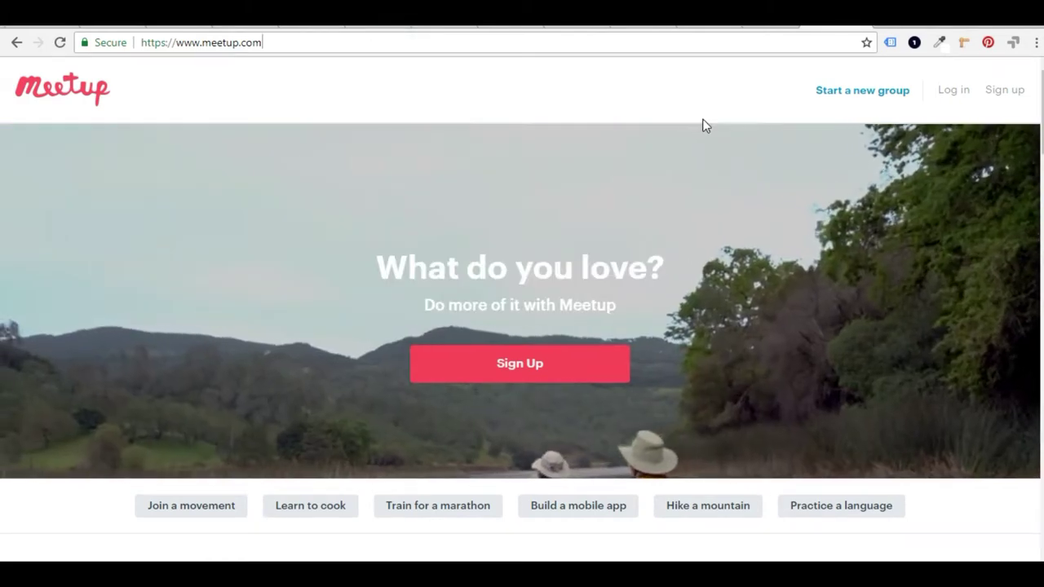
scroll(783, 245, down, 1)
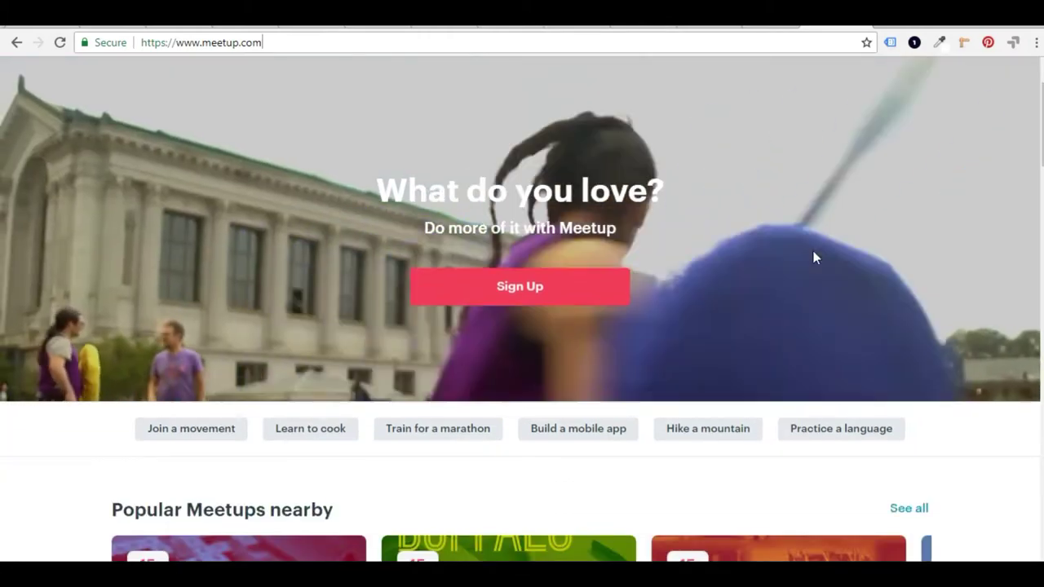
scroll(813, 256, down, 3)
scroll(848, 281, up, 2)
scroll(799, 335, down, 2)
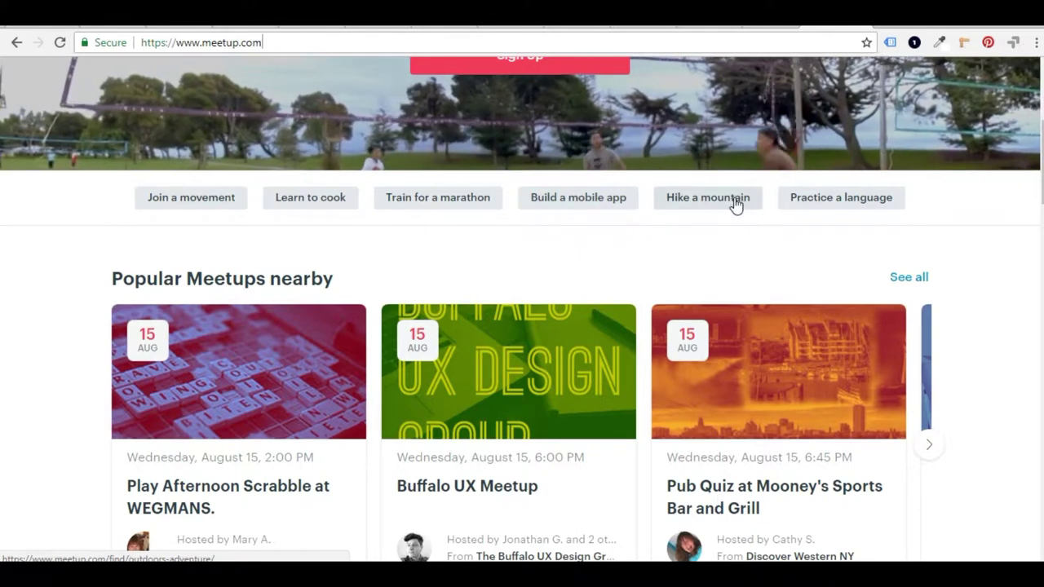
scroll(730, 267, down, 1)
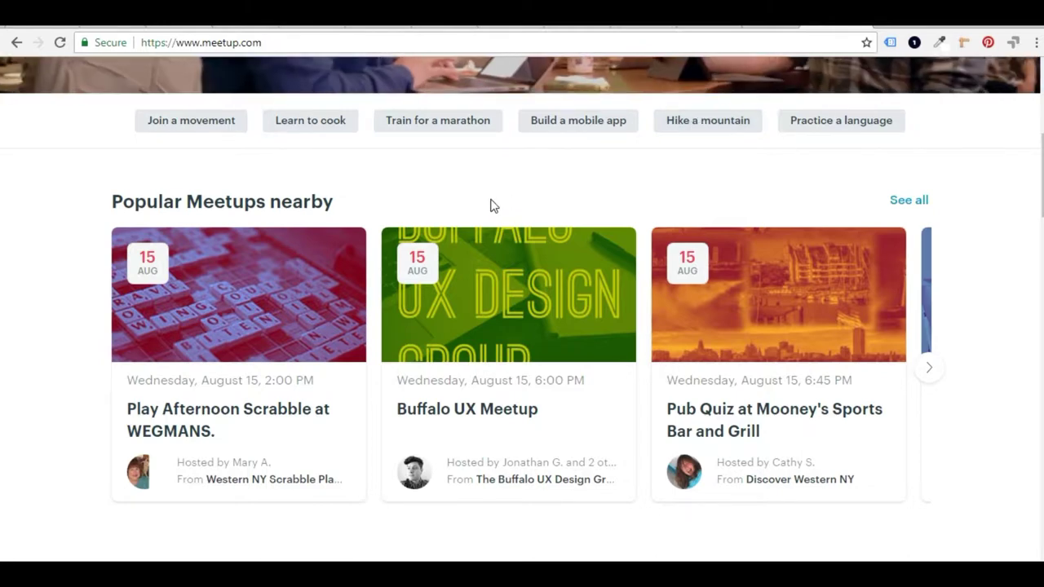
scroll(490, 206, down, 1)
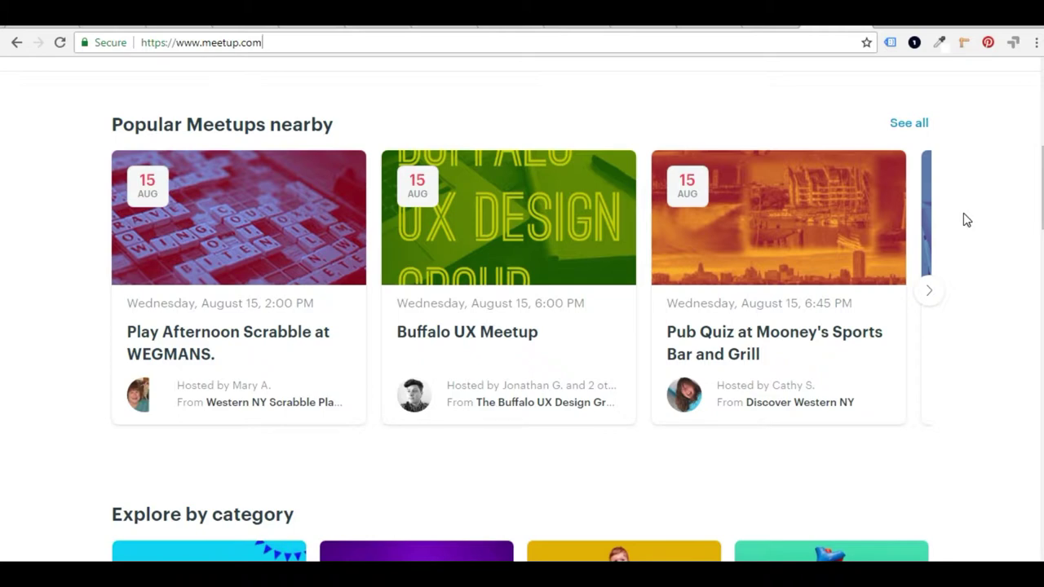
scroll(978, 242, down, 1)
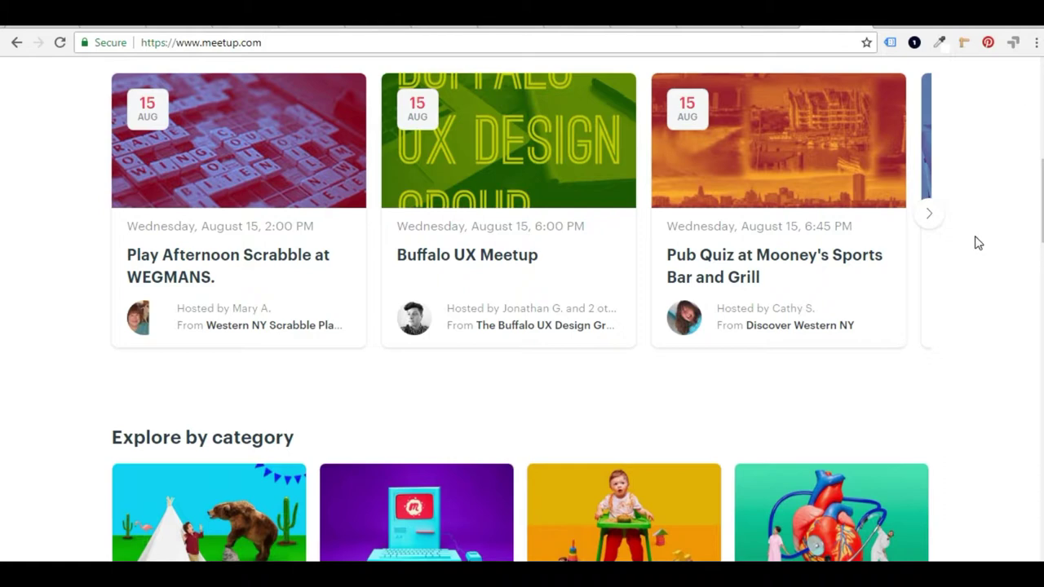
scroll(978, 242, down, 3)
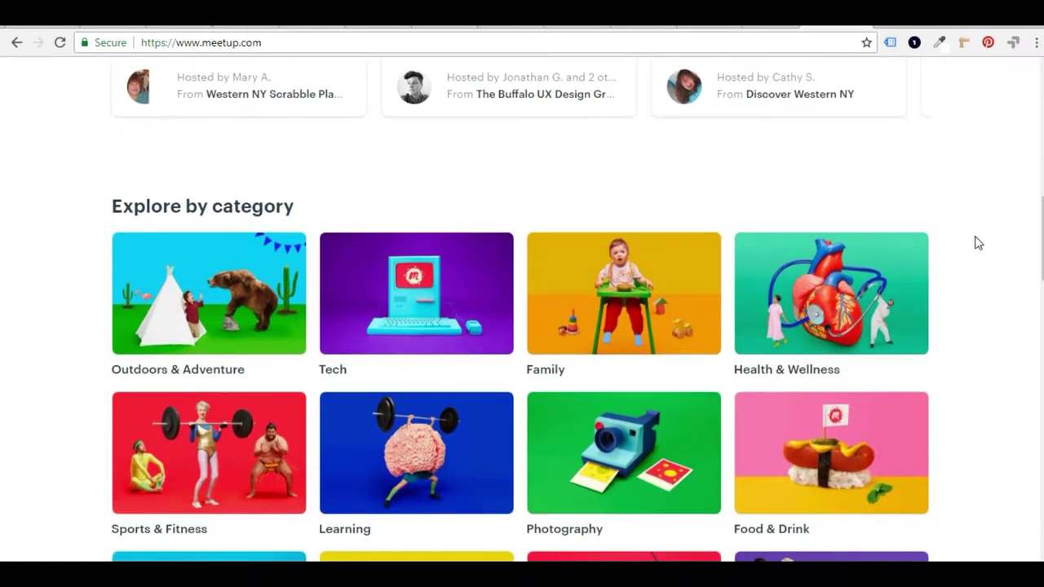
scroll(978, 243, down, 2)
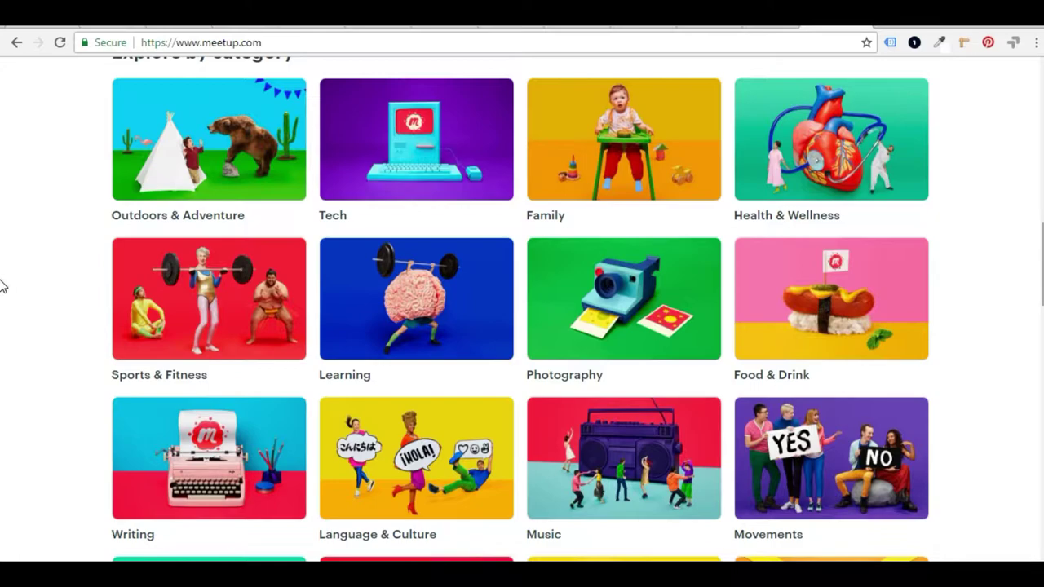
scroll(2, 285, up, 7)
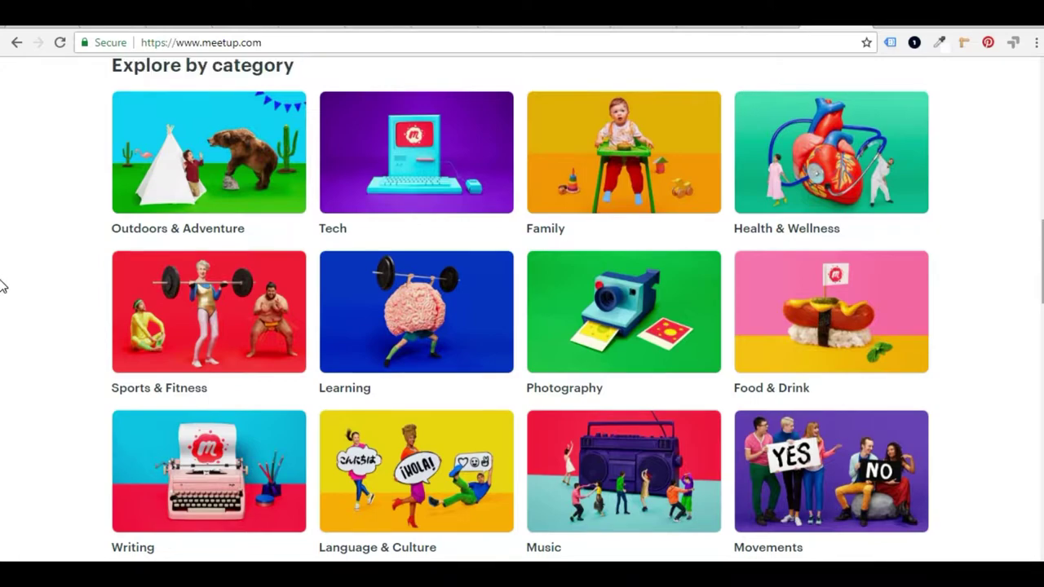
scroll(3, 286, up, 3)
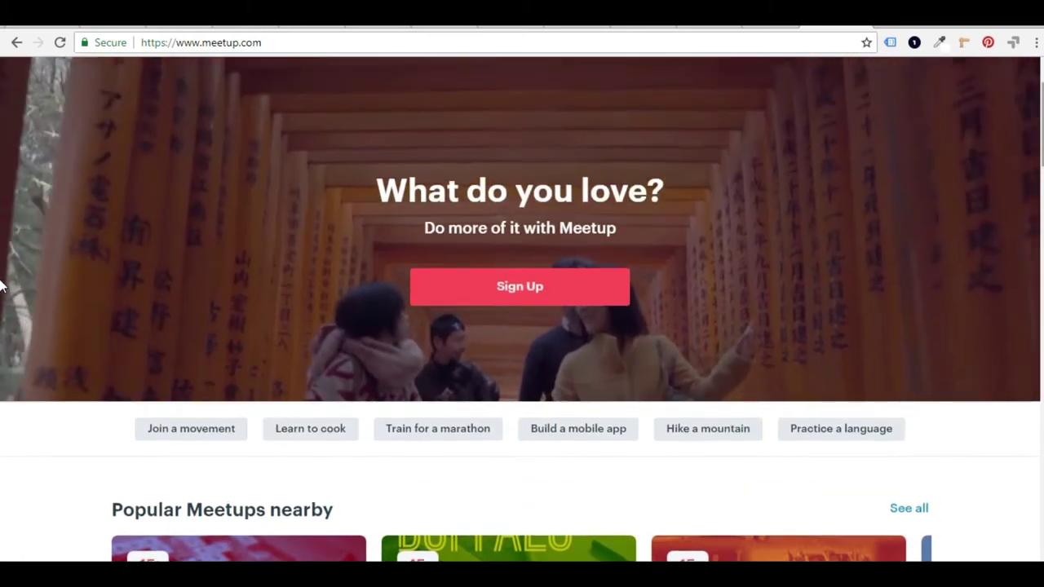
scroll(902, 307, up, 1)
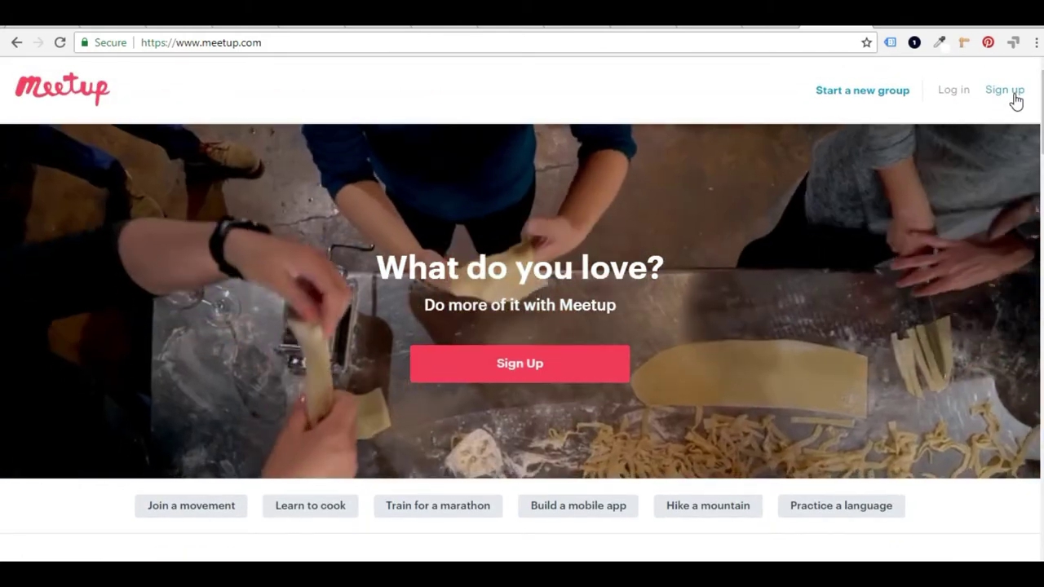
click(1004, 91)
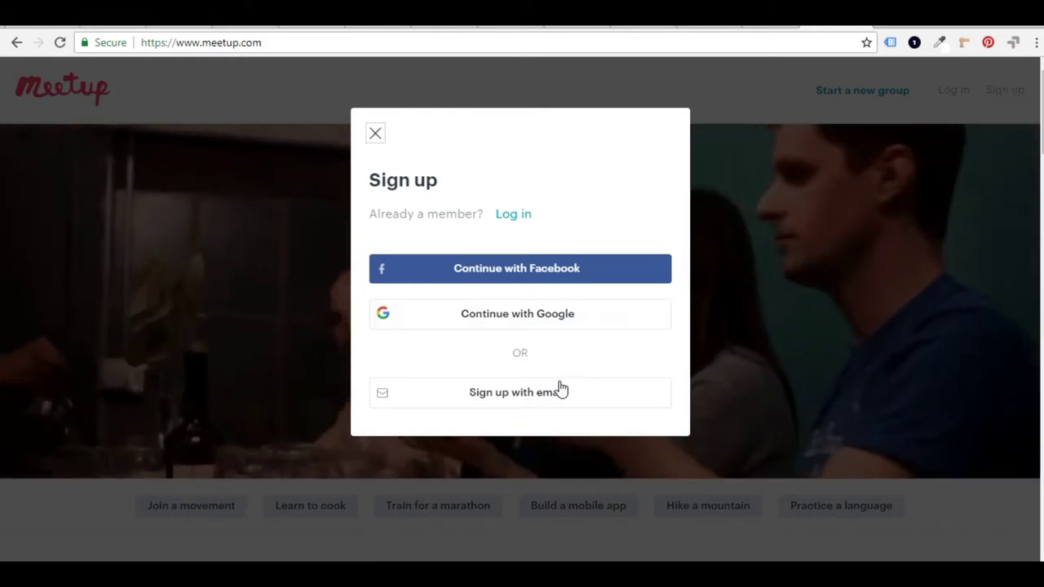
Sign up for a new Meetup account with email, skipping the profile photo upload
click(561, 392)
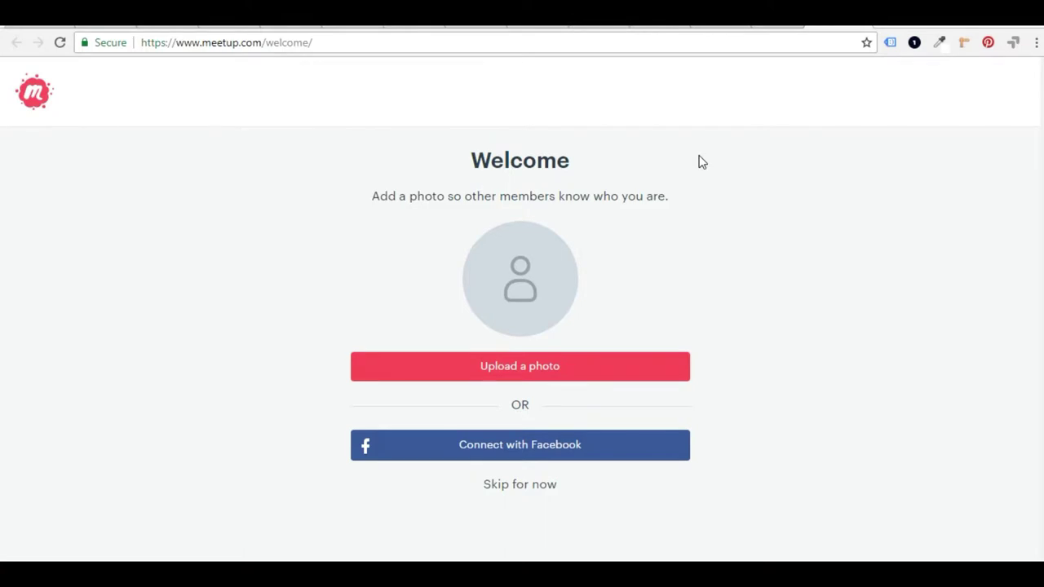
click(637, 364)
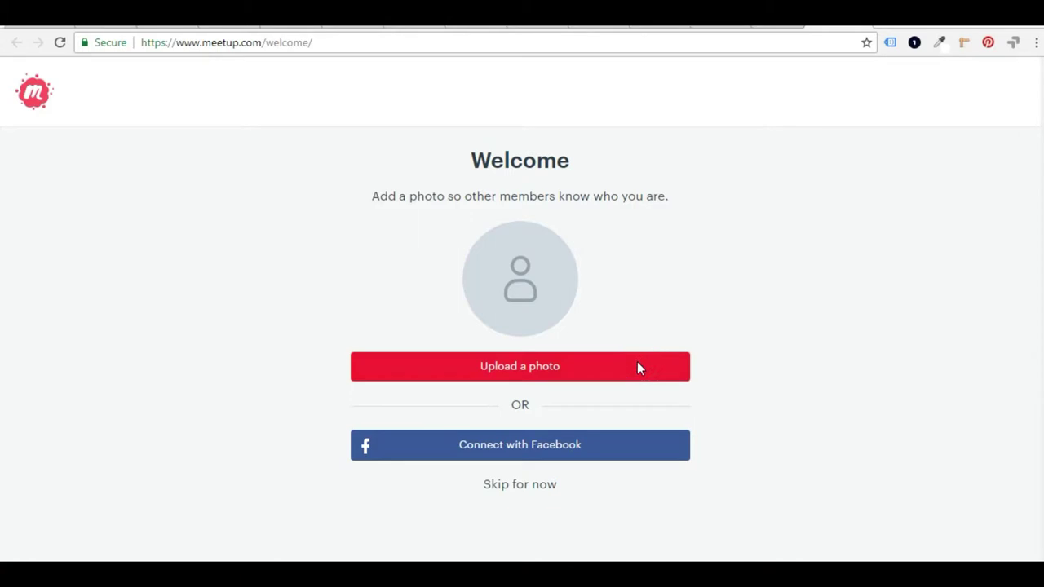
key(Escape)
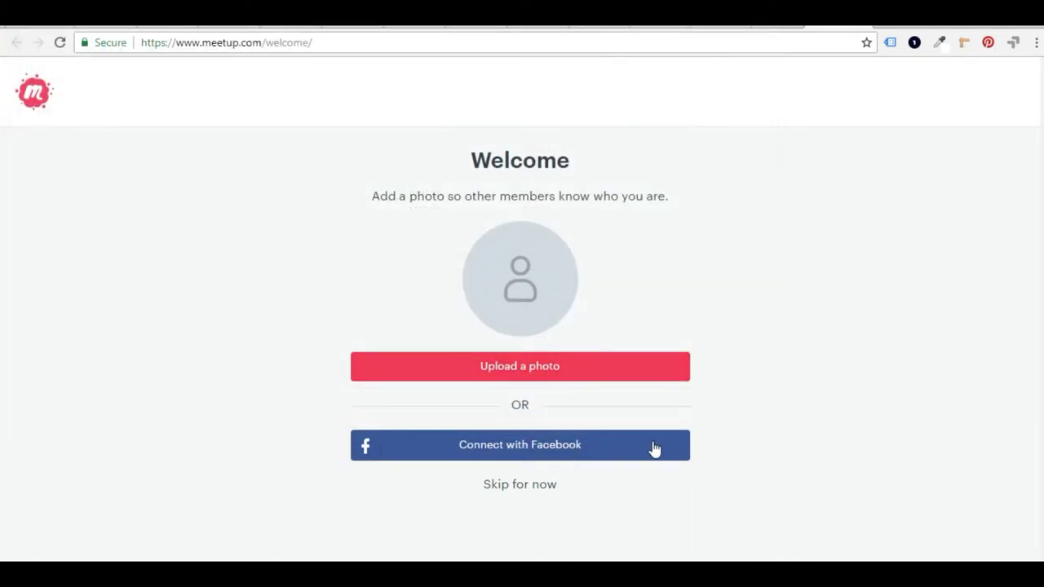
click(539, 489)
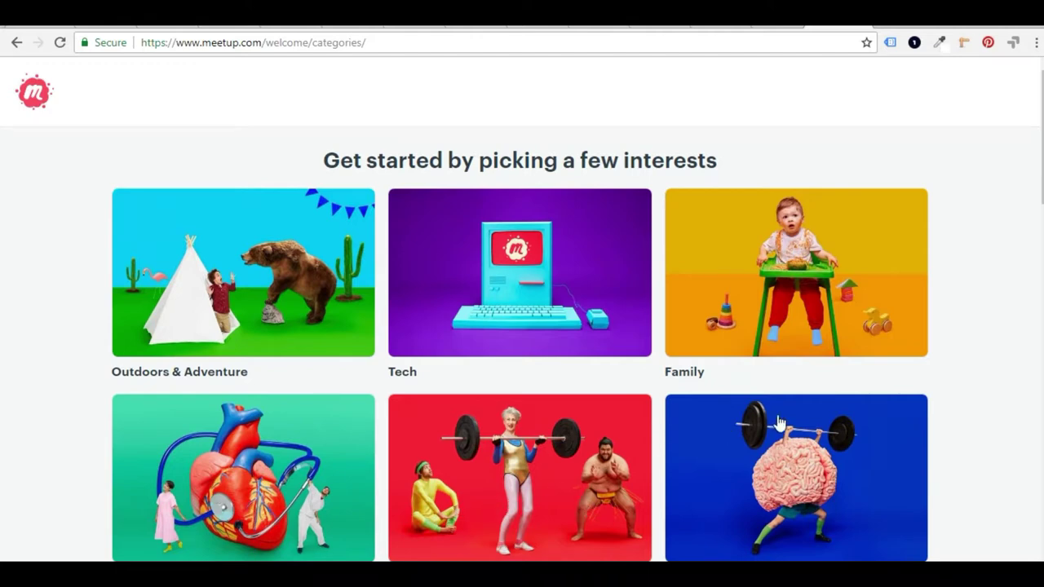
Select Outdoors & Adventure, Health & Wellness, Photography and Writing as interests
scroll(767, 425, down, 1)
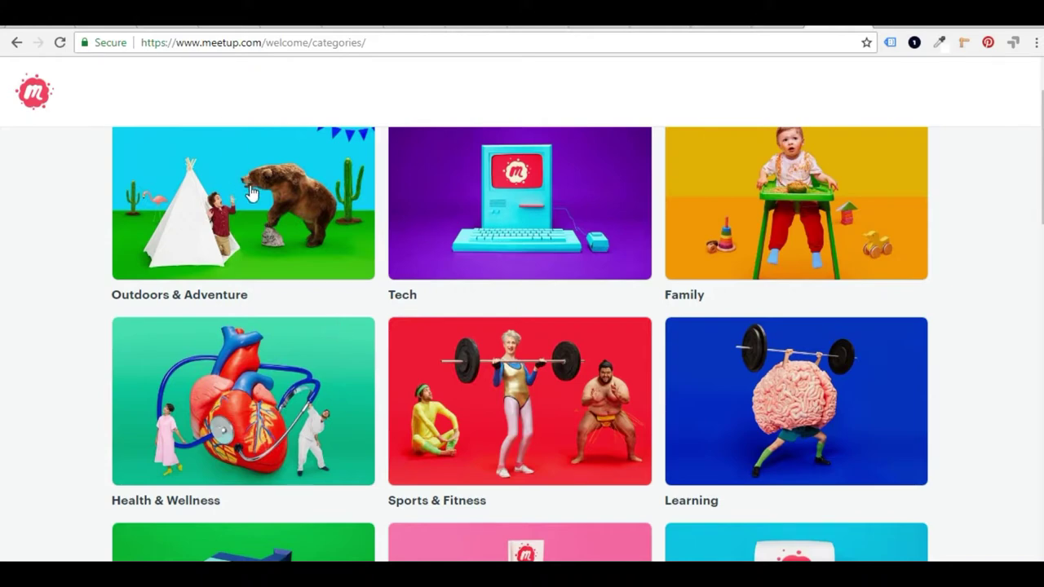
scroll(251, 192, up, 1)
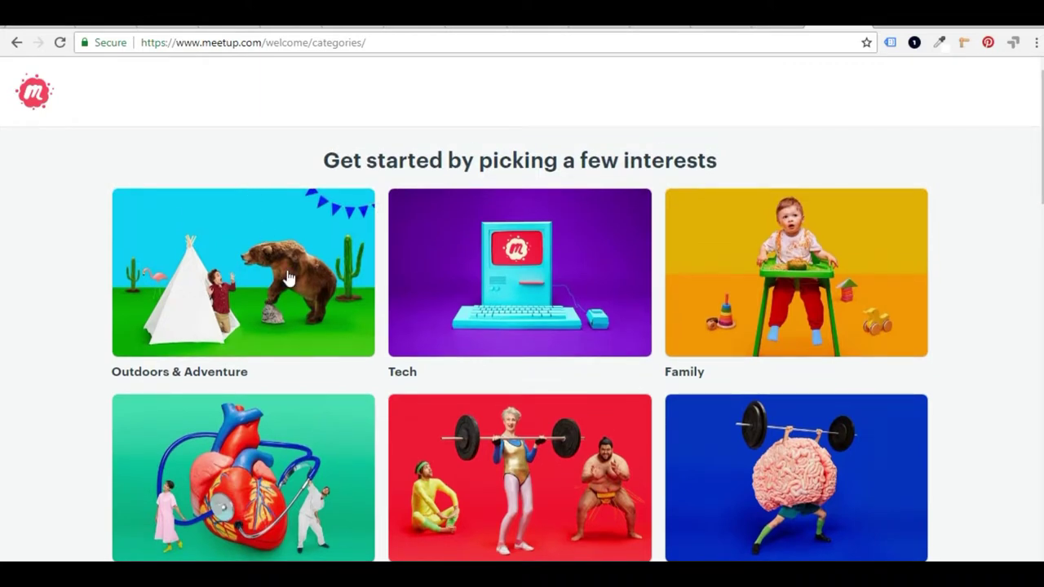
click(287, 278)
scroll(287, 277, down, 1)
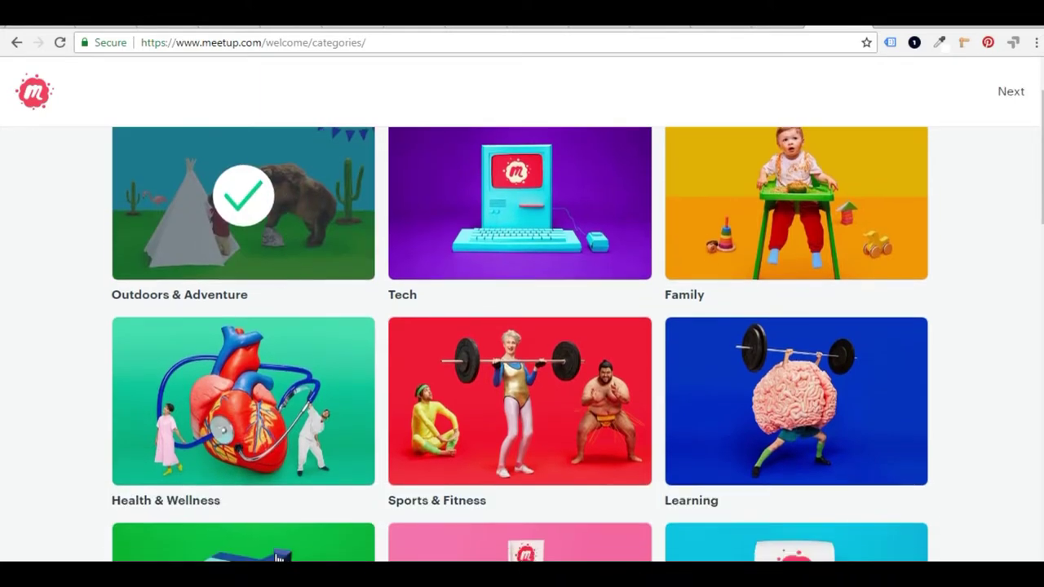
scroll(284, 409, down, 1)
click(267, 330)
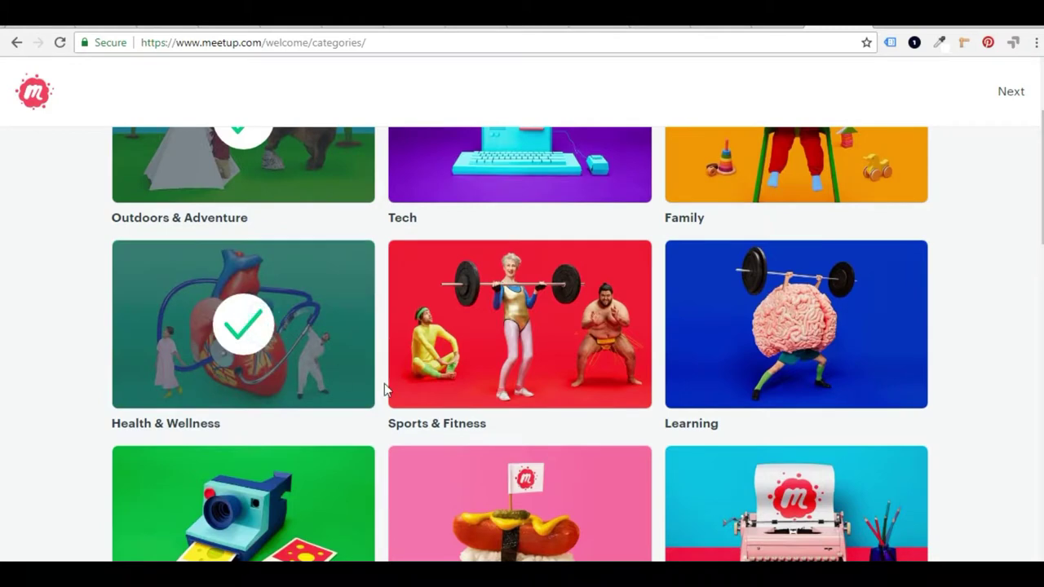
scroll(333, 418, down, 2)
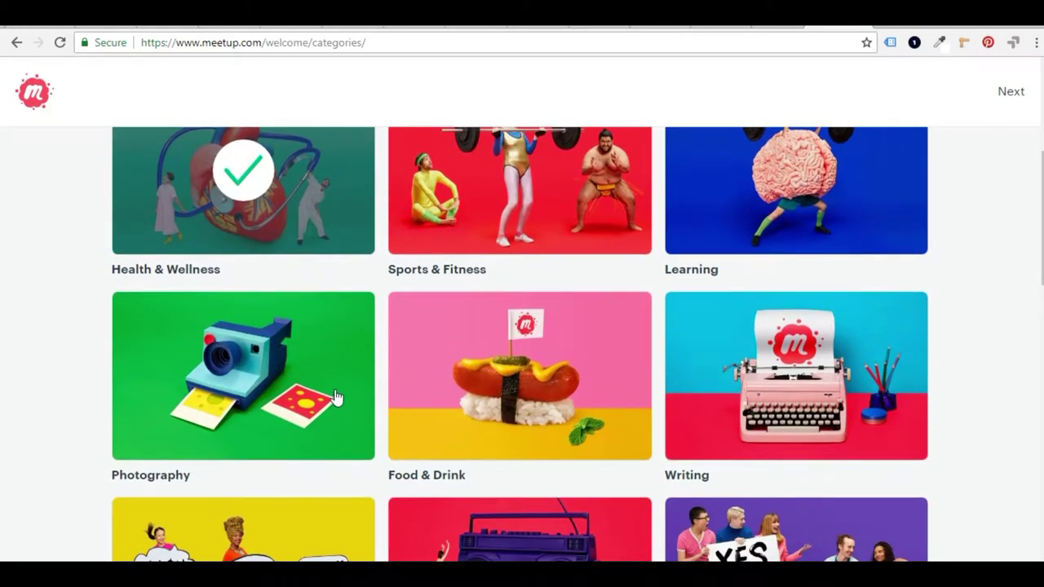
click(334, 397)
scroll(715, 403, down, 2)
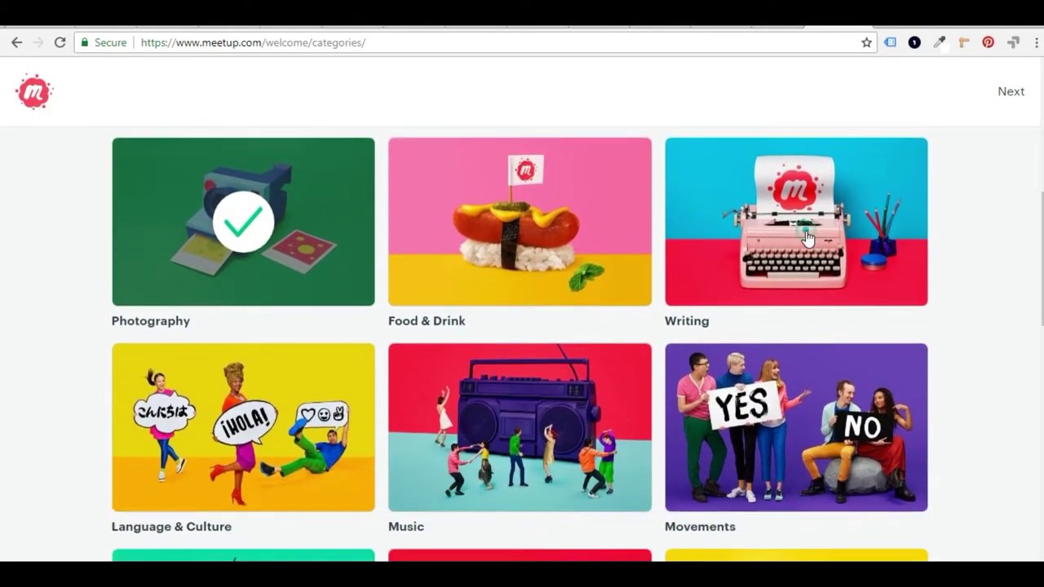
click(807, 239)
Select Music, Arts, Book Clubs, Hobbies & Crafts and Social as interests
scroll(728, 464, down, 2)
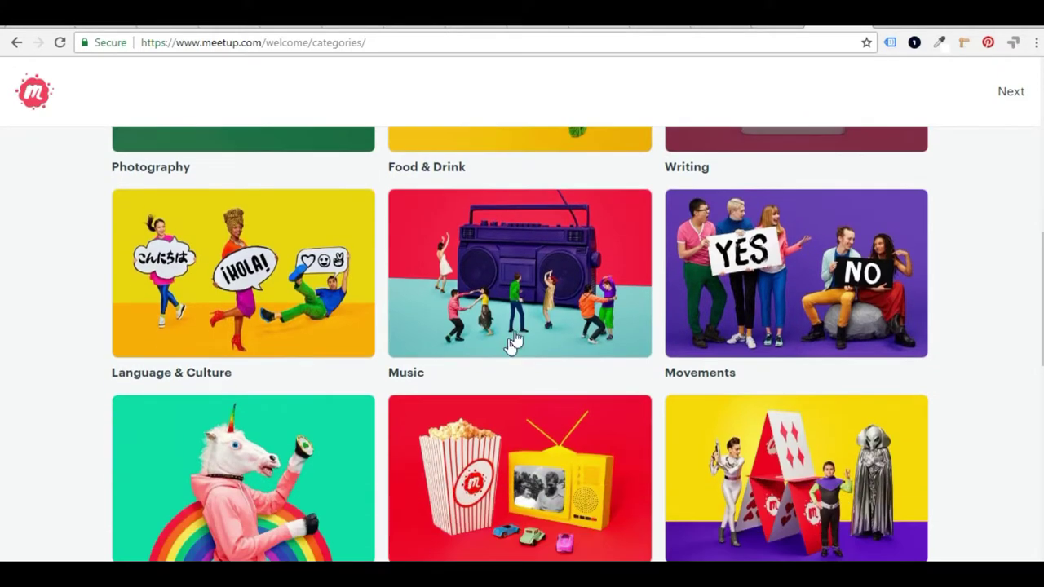
click(522, 312)
scroll(527, 408, down, 5)
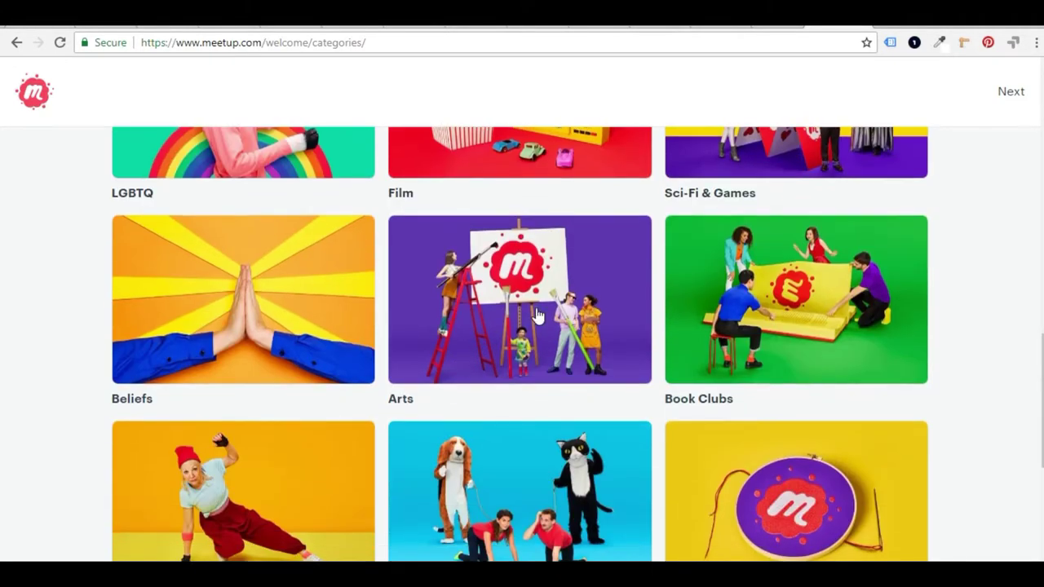
click(537, 316)
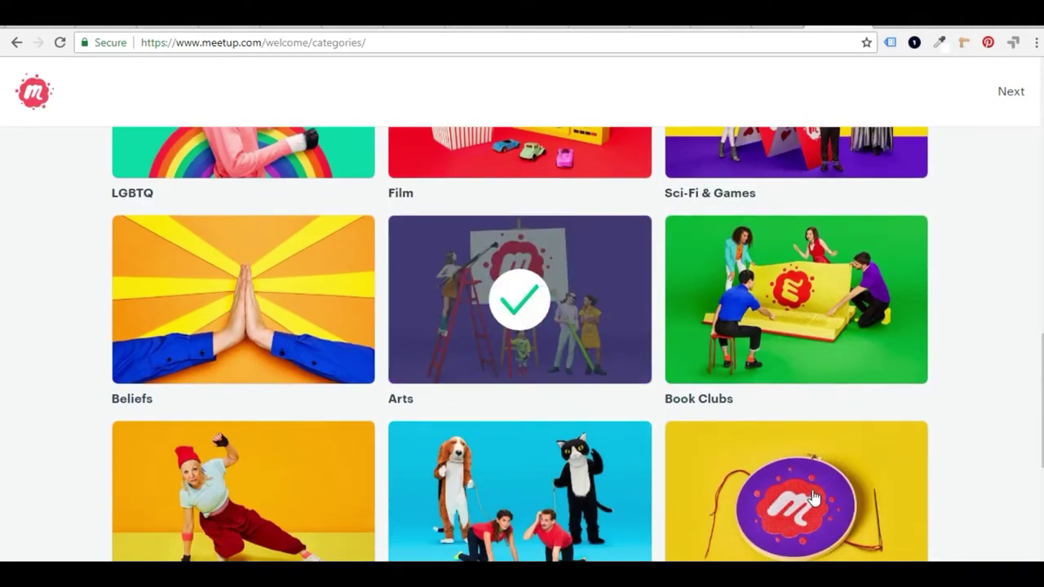
click(781, 346)
scroll(787, 352, down, 3)
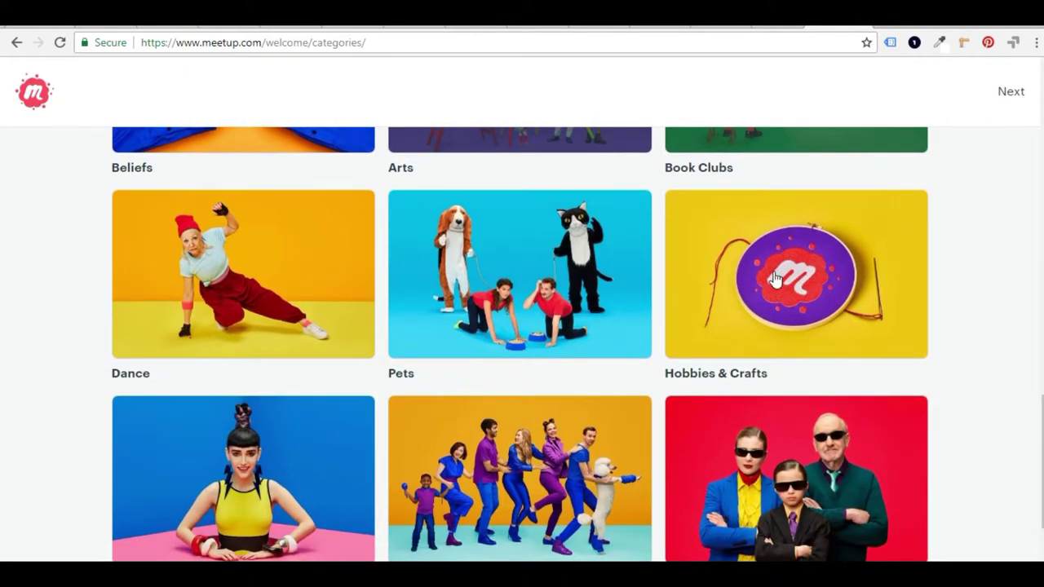
click(803, 322)
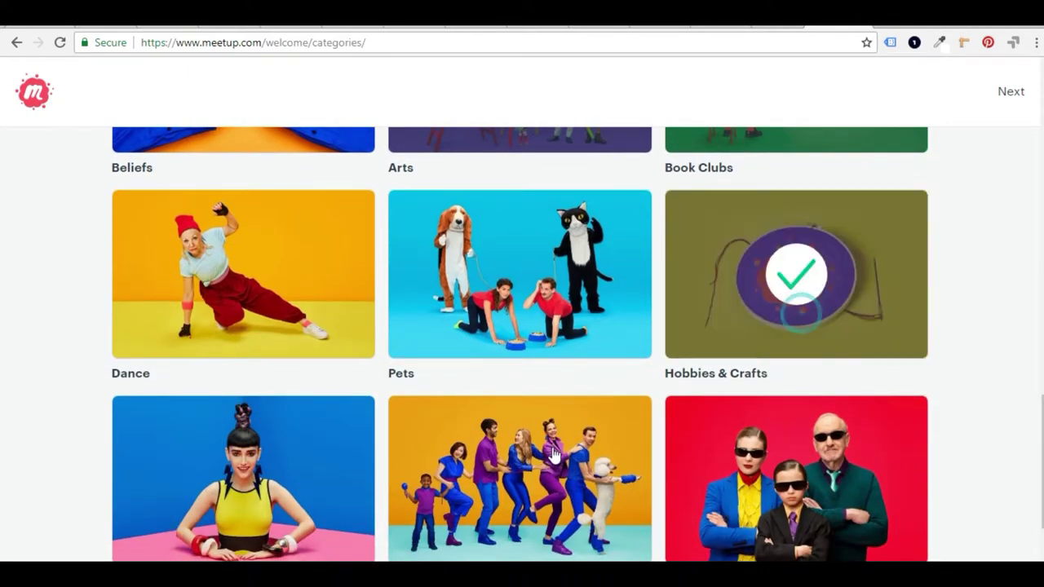
scroll(808, 310, down, 2)
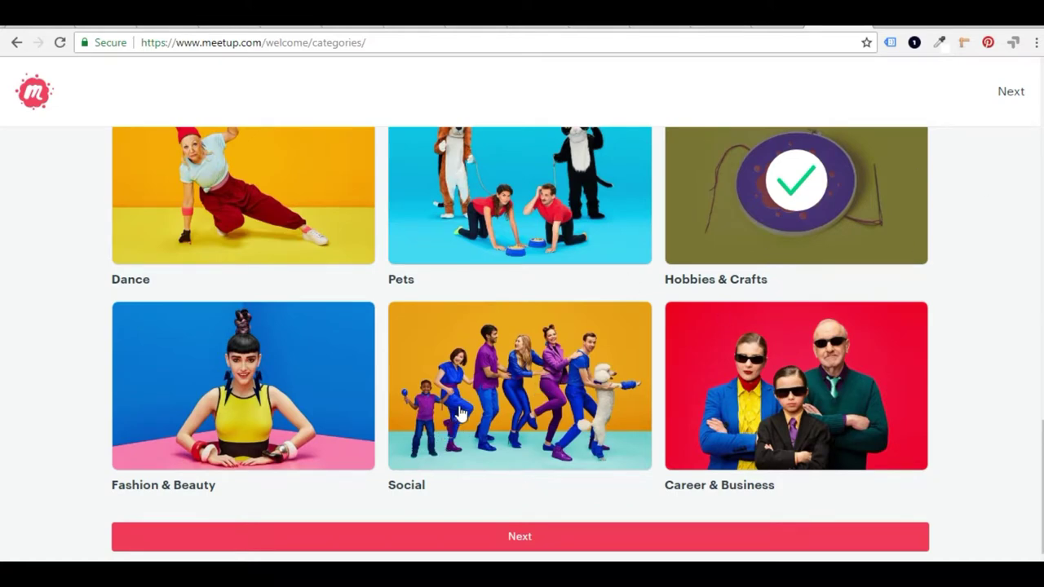
click(485, 389)
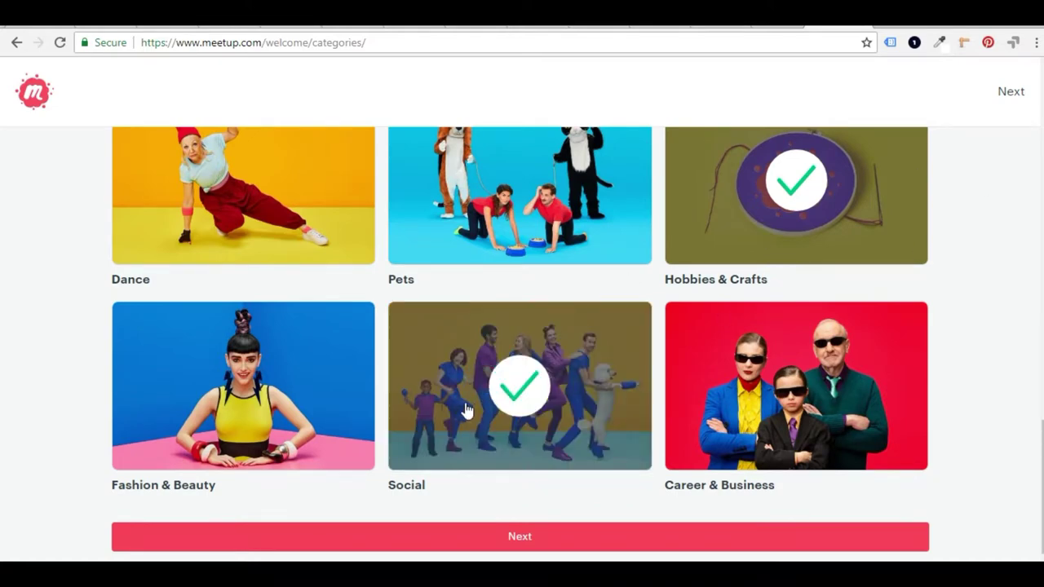
On the narrow-down page, tick Bicycling, Gardening, International Travel and Weekend Getaways
click(491, 538)
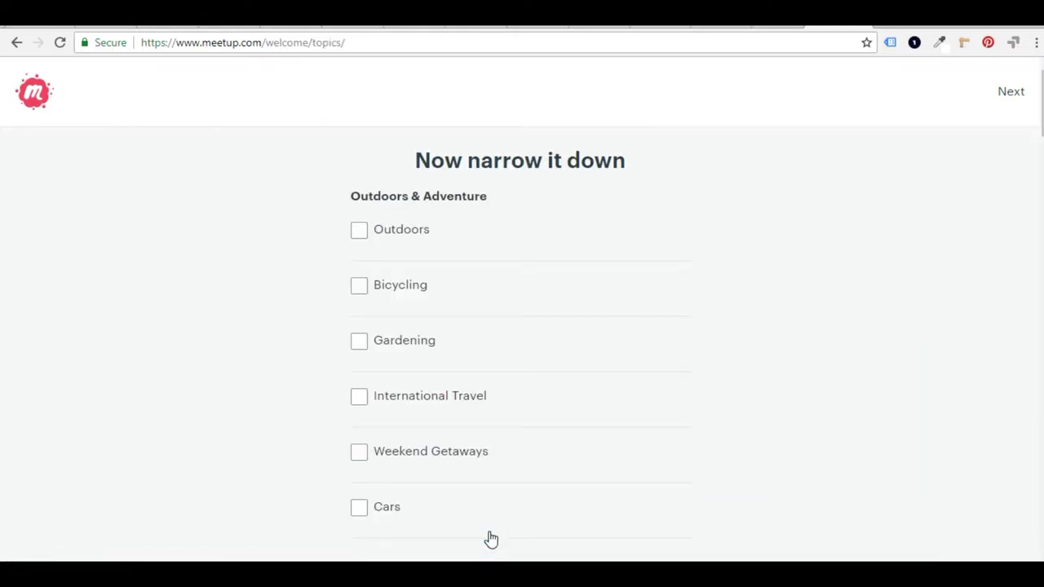
scroll(562, 517, down, 3)
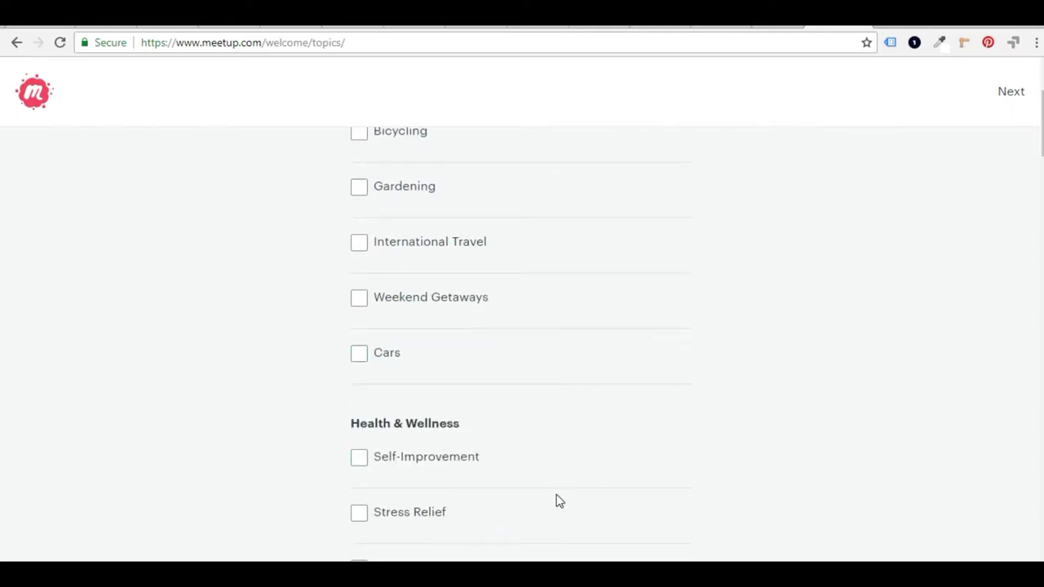
scroll(715, 503, up, 3)
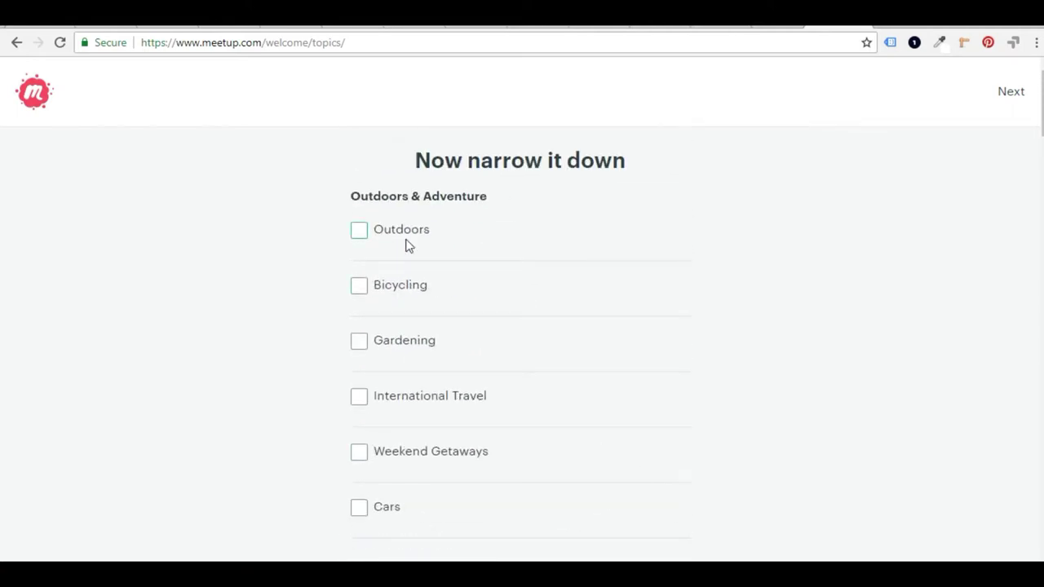
click(363, 295)
click(362, 343)
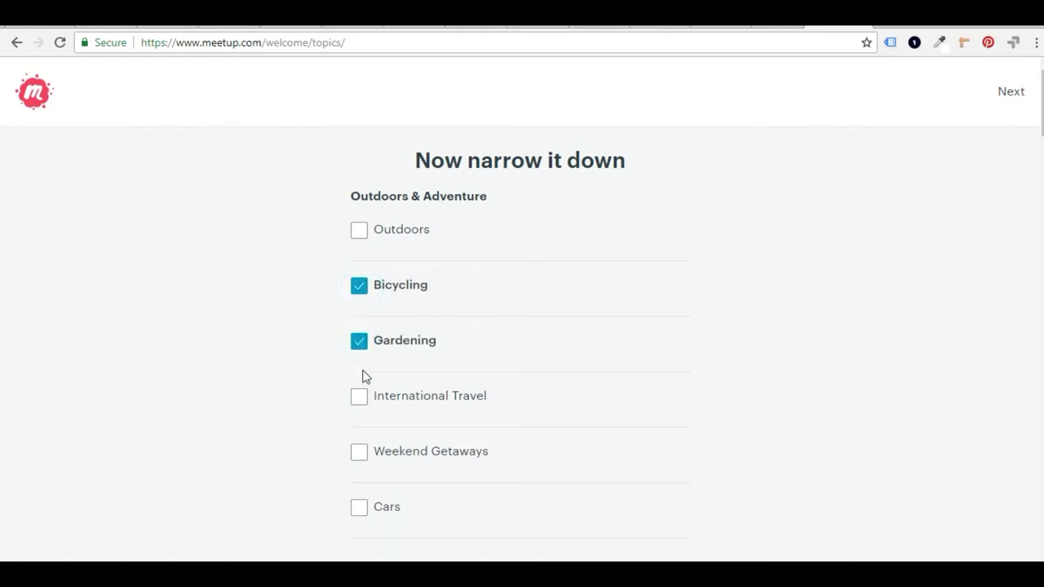
click(359, 401)
click(359, 456)
Tick the Stress Relief, Self-Improvement and Self-Empowerment topics
scroll(368, 533, down, 1)
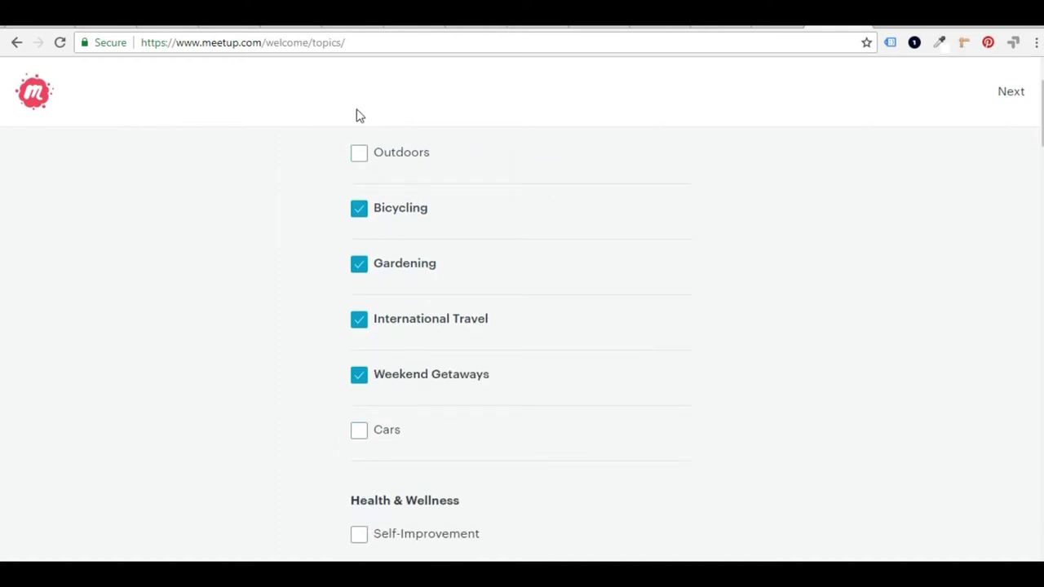
scroll(485, 227, down, 2)
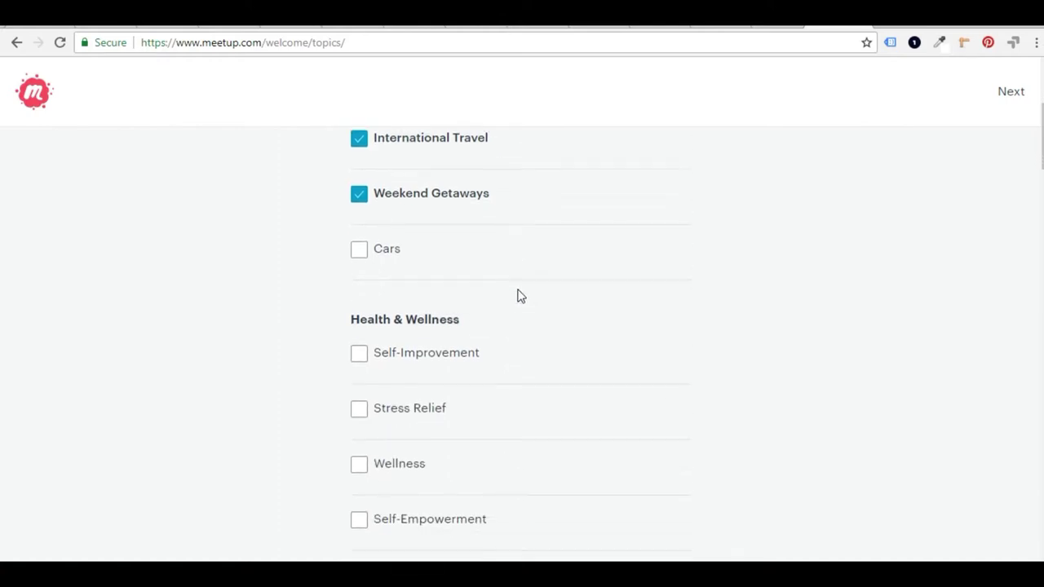
scroll(517, 295, down, 3)
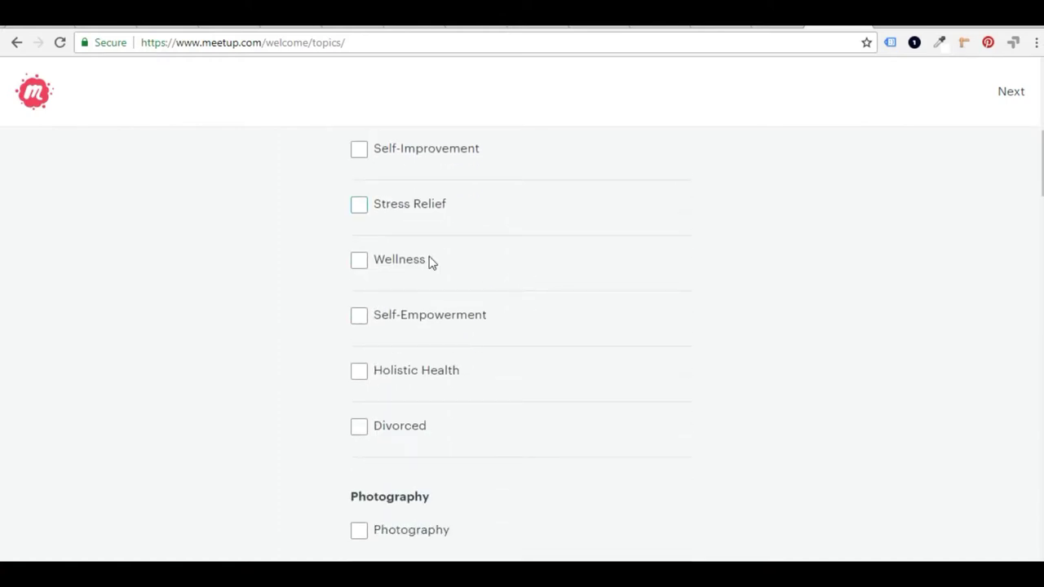
click(356, 206)
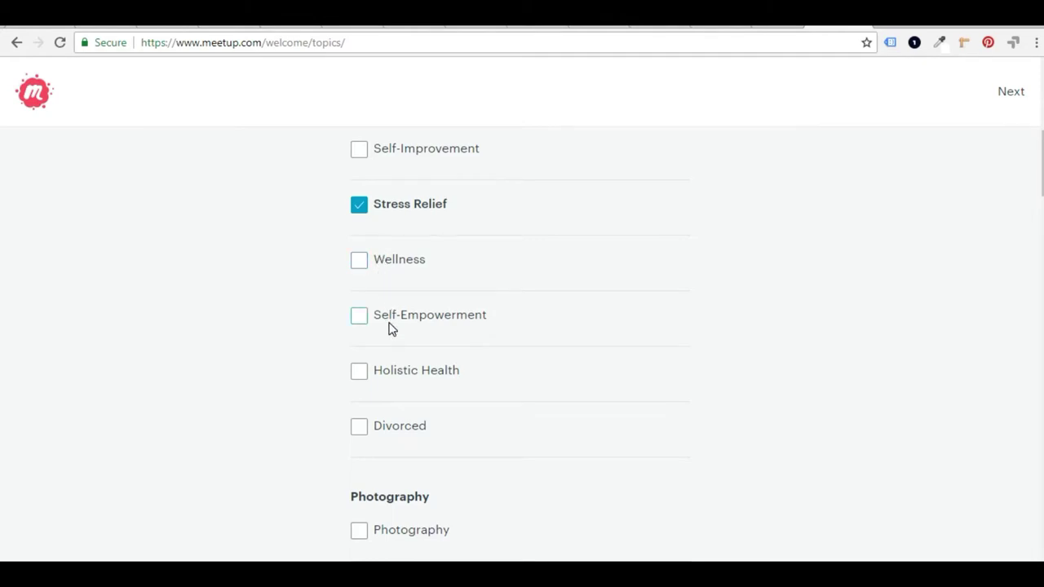
click(366, 157)
scroll(582, 438, down, 1)
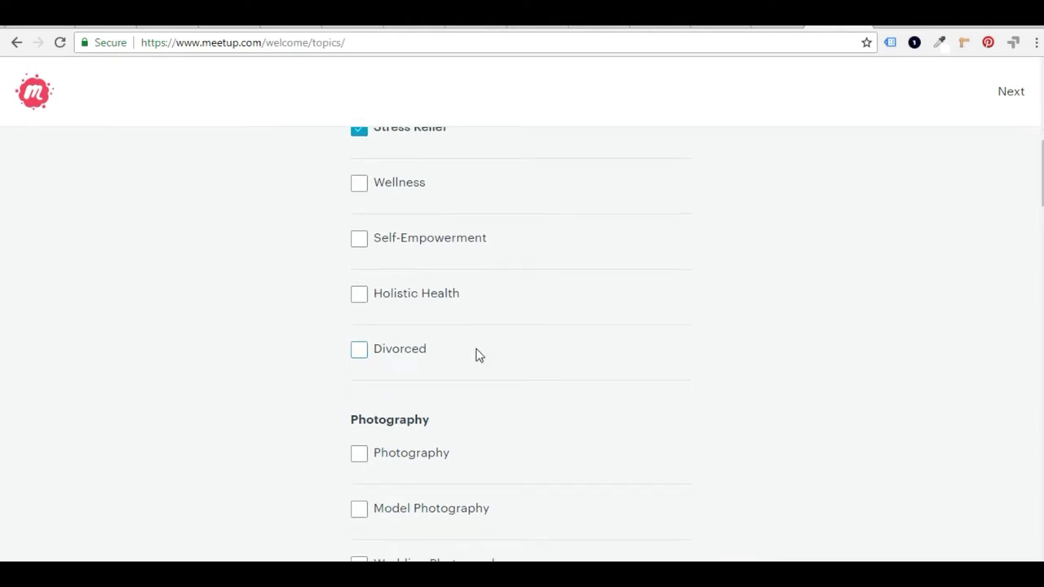
click(359, 240)
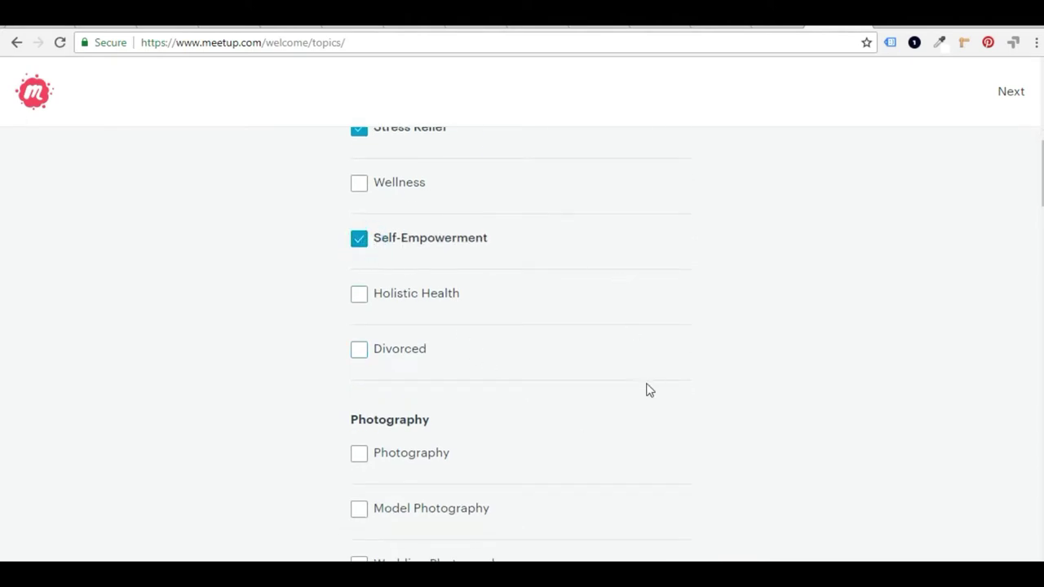
scroll(647, 389, down, 2)
scroll(647, 389, down, 1)
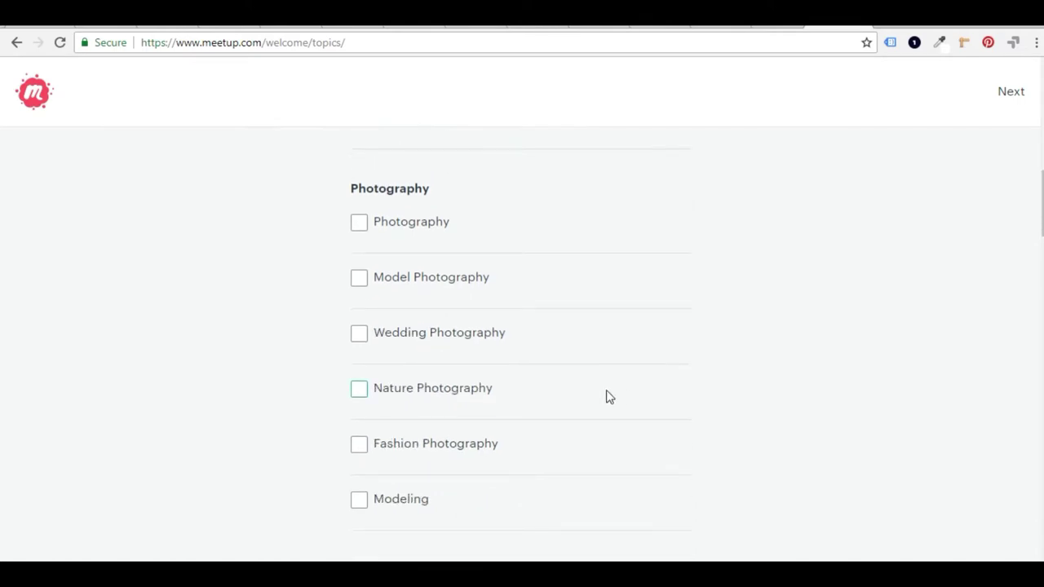
Tick the Photography, Nature Photography, Screenwriting and Writing topics
scroll(606, 396, down, 1)
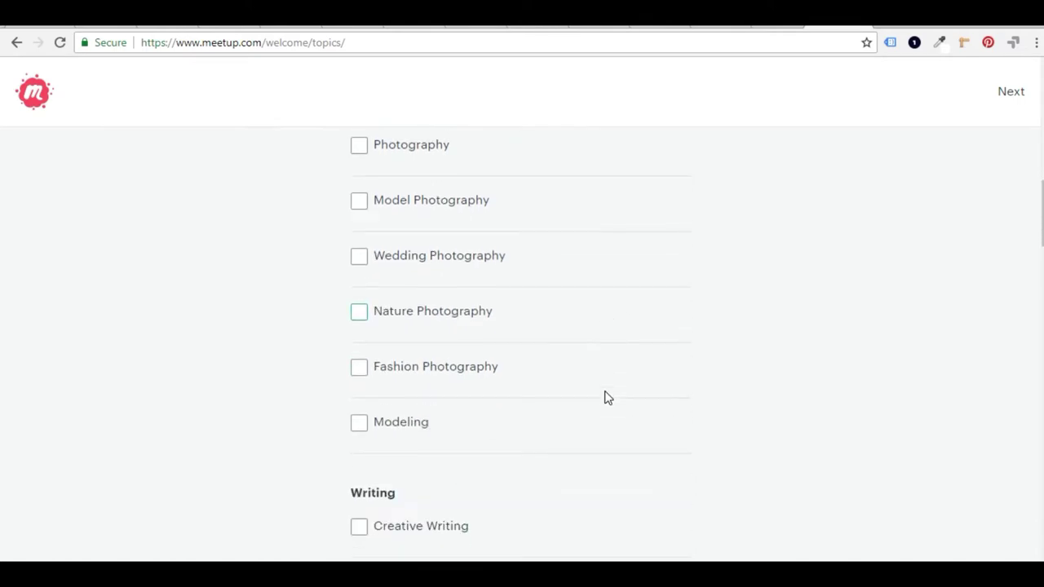
click(362, 155)
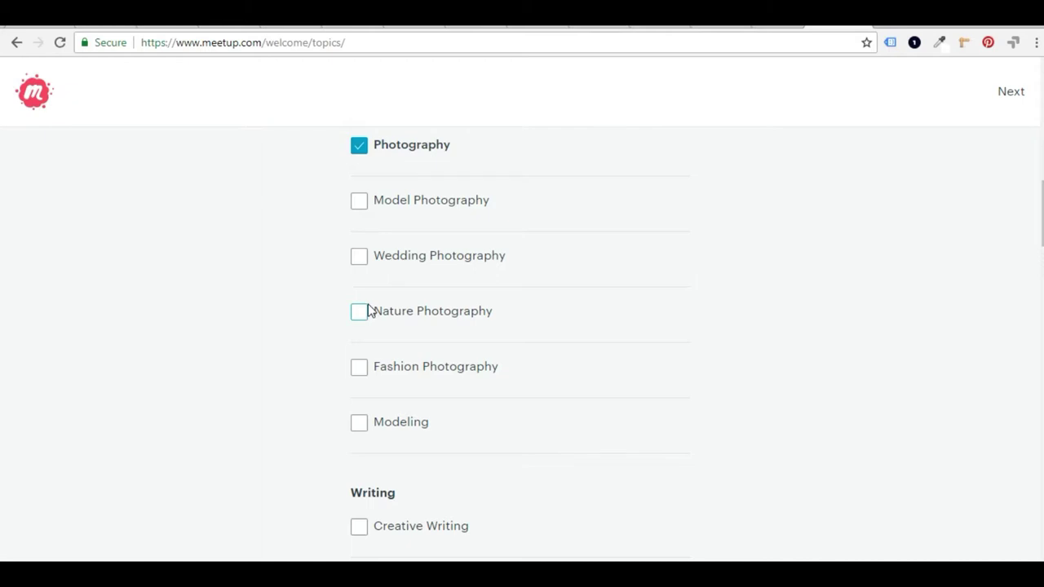
click(363, 311)
scroll(586, 414, down, 2)
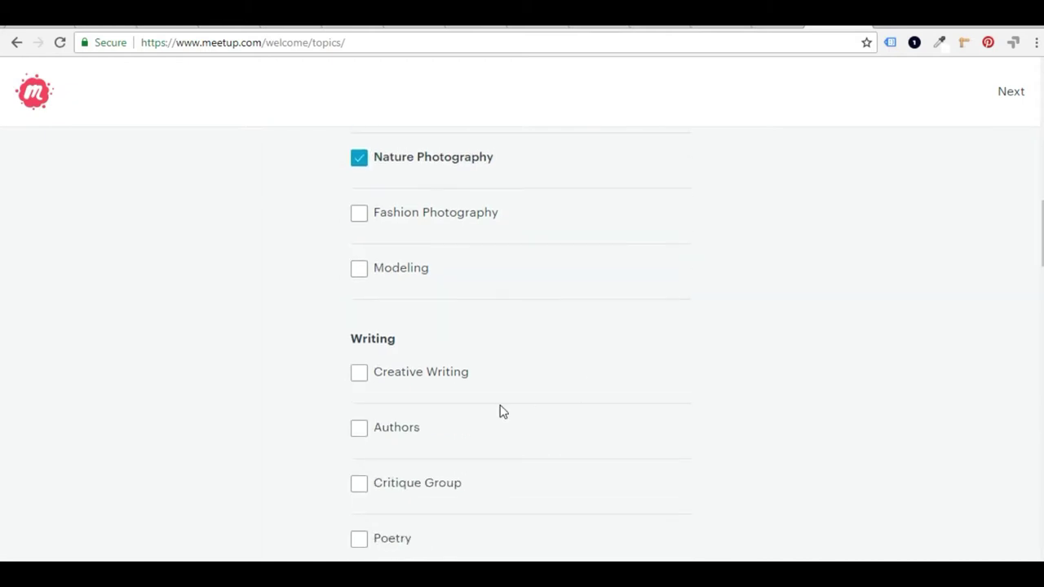
scroll(499, 410, down, 2)
scroll(501, 364, down, 2)
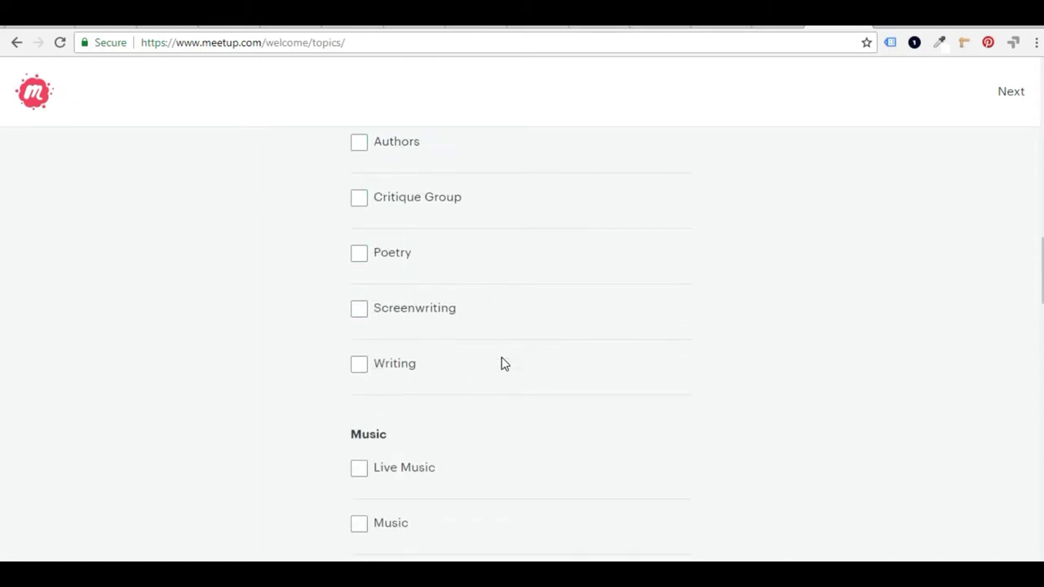
click(363, 289)
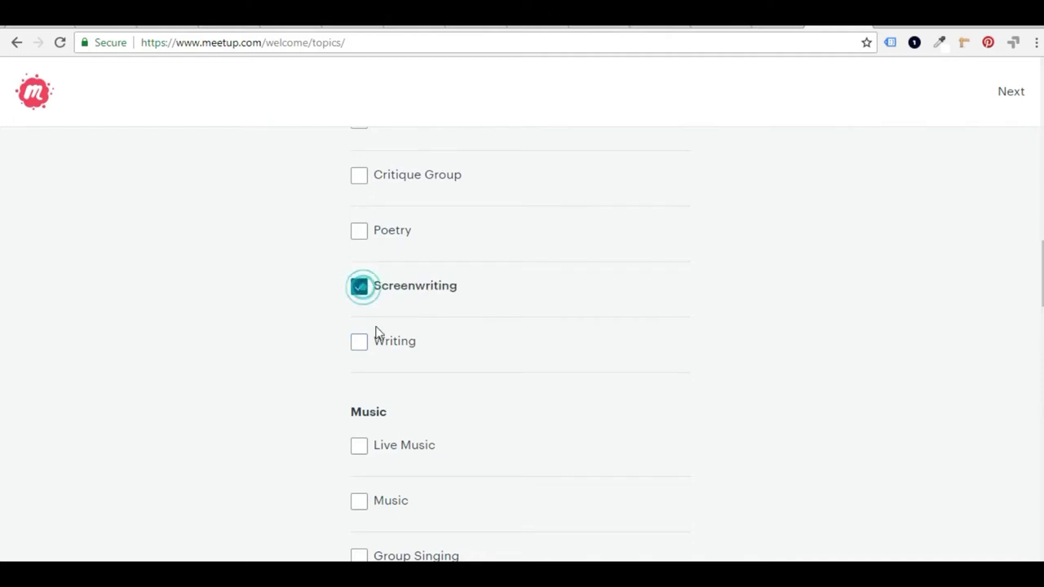
scroll(511, 373, down, 1)
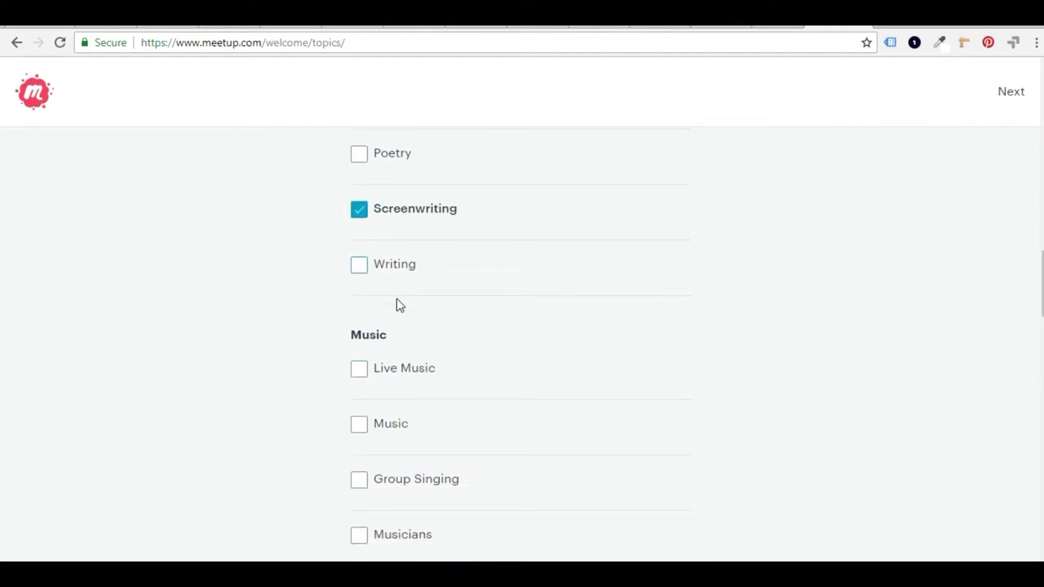
scroll(454, 335, down, 1)
click(365, 188)
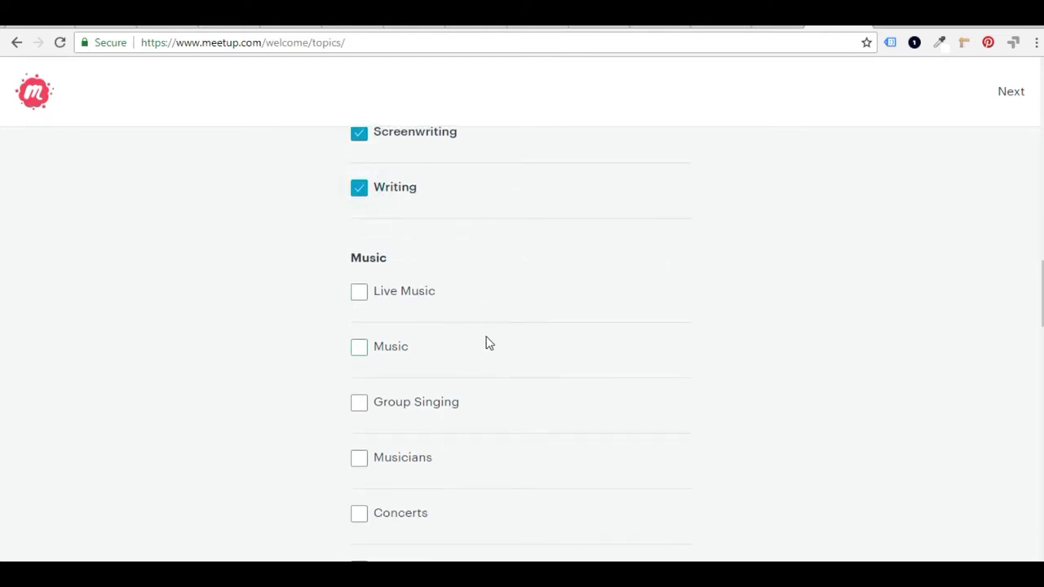
Tick the Group Singing, Theater, Improv and Book Club topics
scroll(436, 356, down, 2)
click(363, 258)
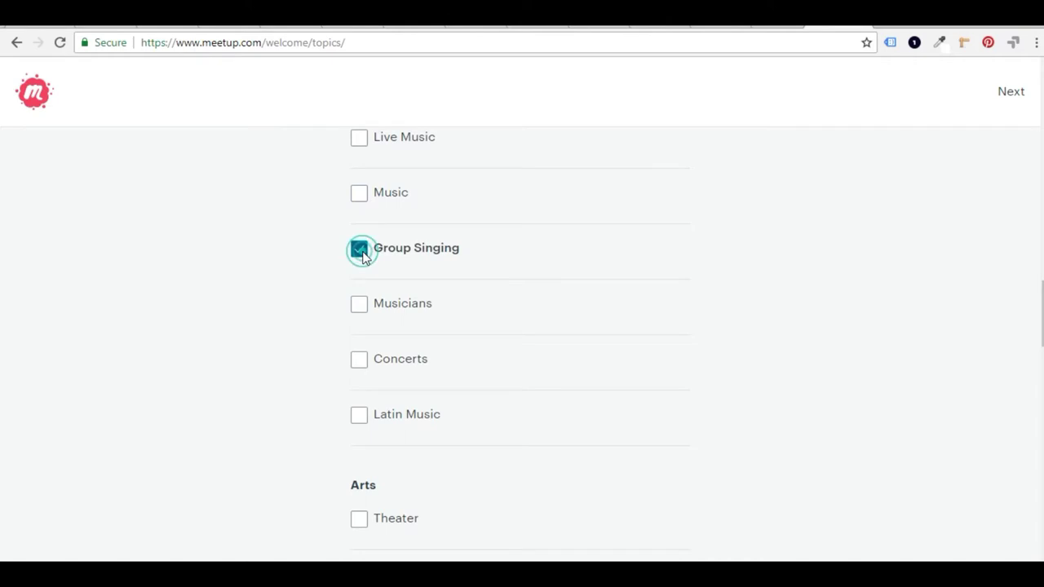
scroll(527, 324, up, 1)
scroll(527, 324, down, 3)
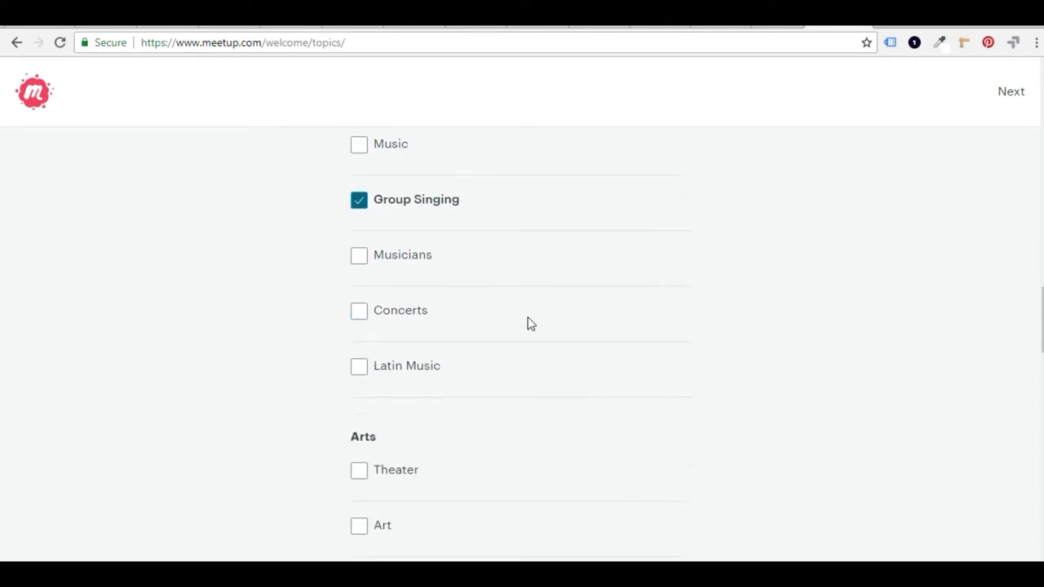
scroll(525, 356, down, 3)
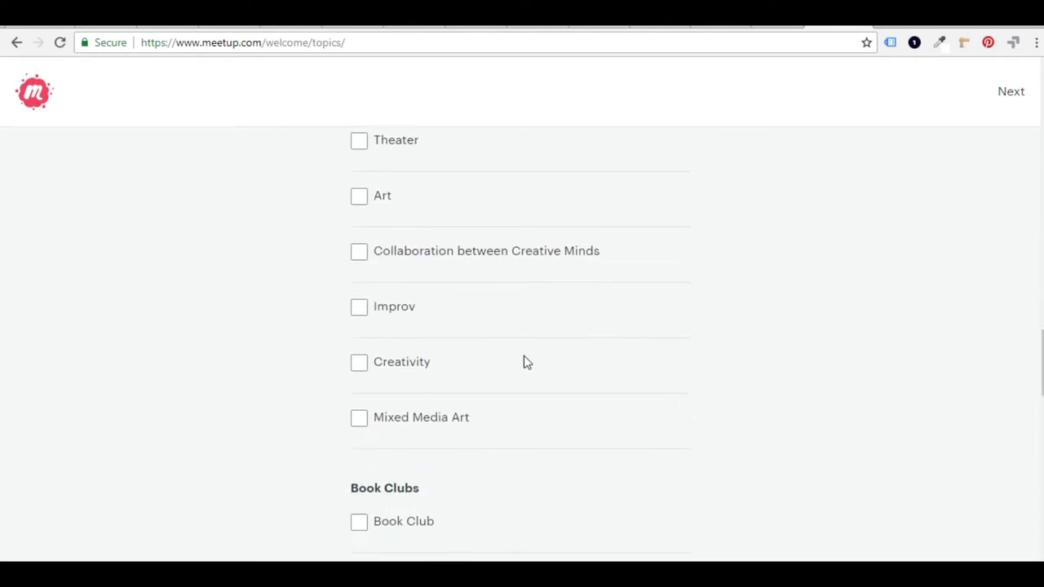
click(360, 137)
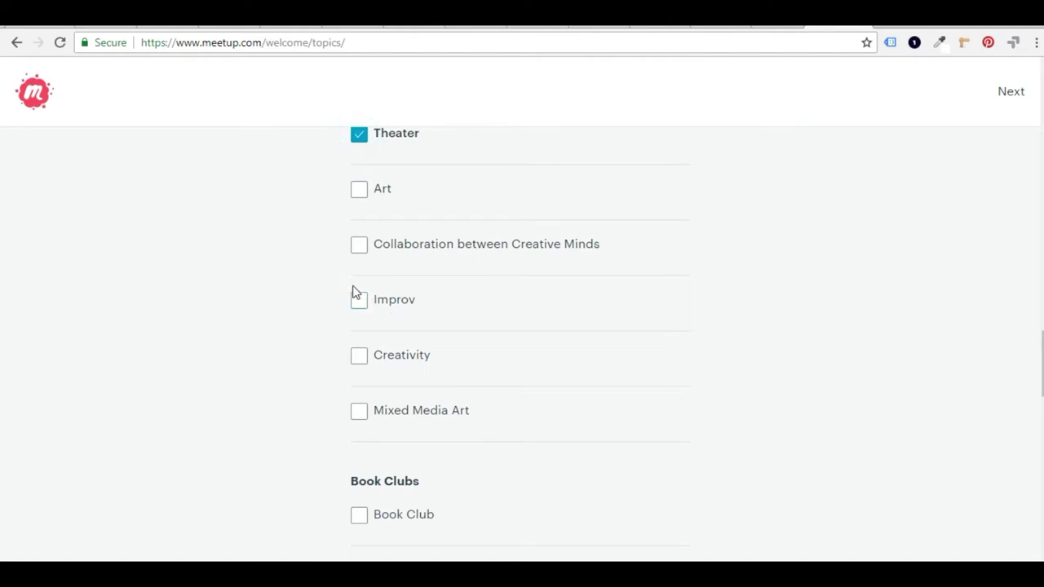
click(358, 303)
scroll(470, 494, down, 2)
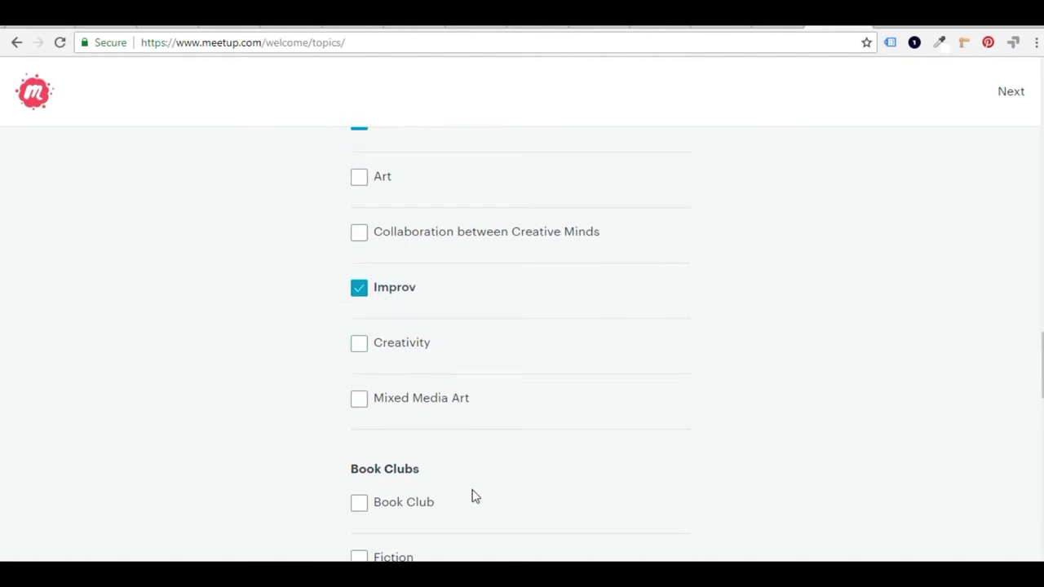
click(367, 364)
Finish topic selection and continue to the suggested groups page
scroll(787, 482, down, 3)
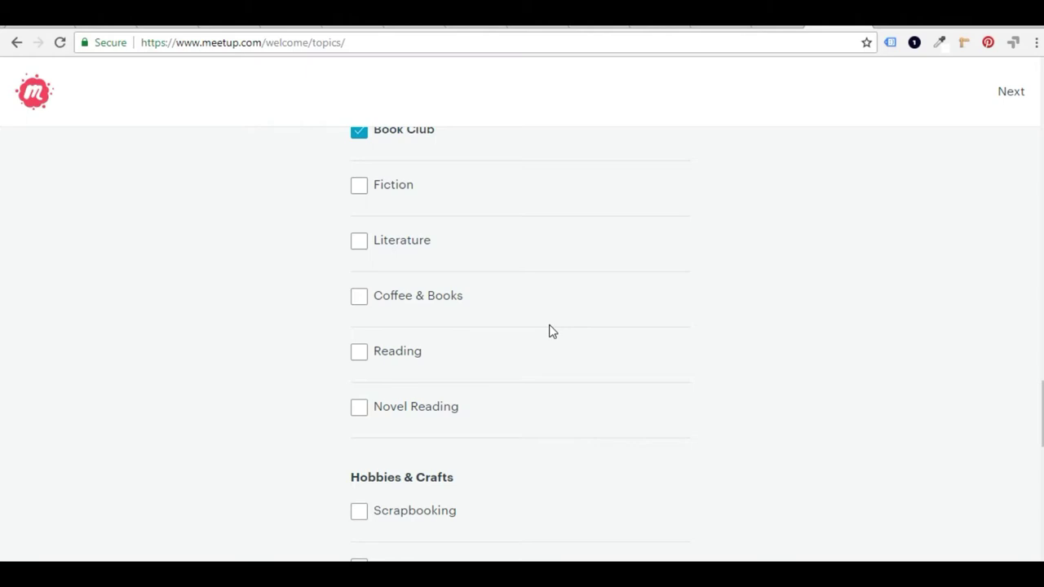
scroll(550, 331, down, 2)
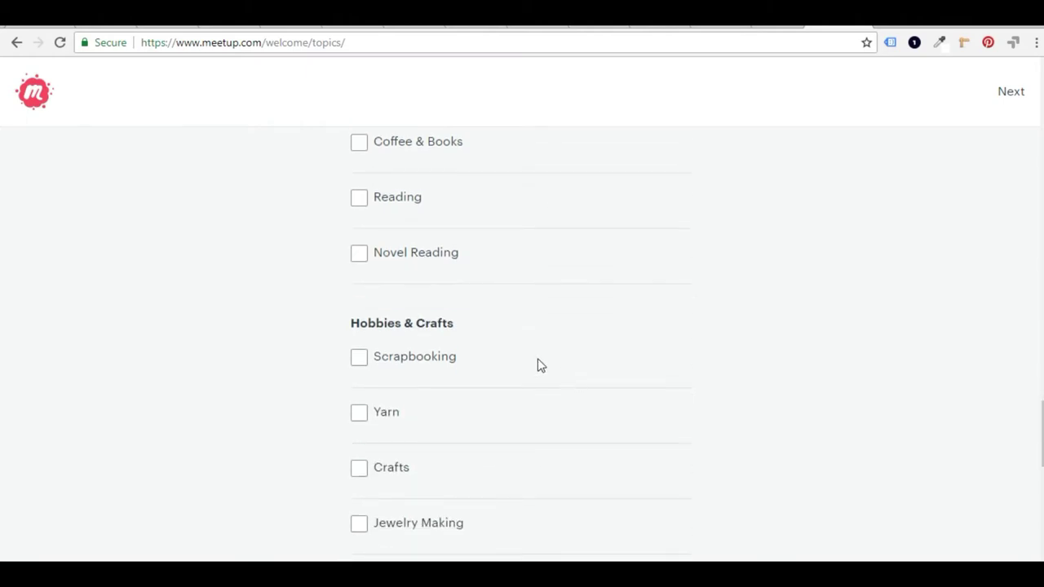
scroll(557, 536, down, 10)
click(558, 536)
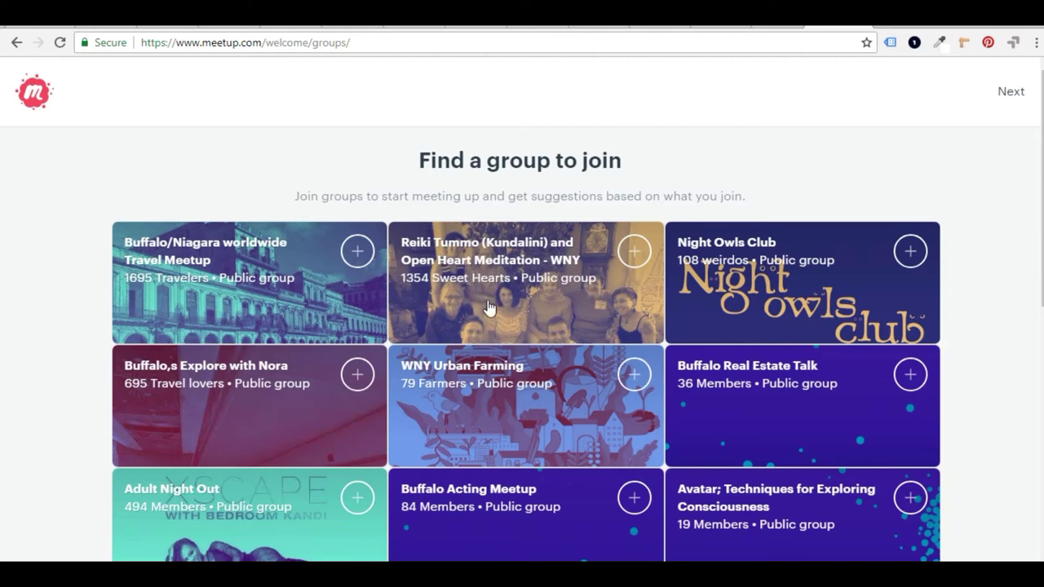
Scroll through suggested groups such as Allentown Poets' Workshop and Buffalo Women's Financial Fitness Meetup
scroll(537, 376, down, 1)
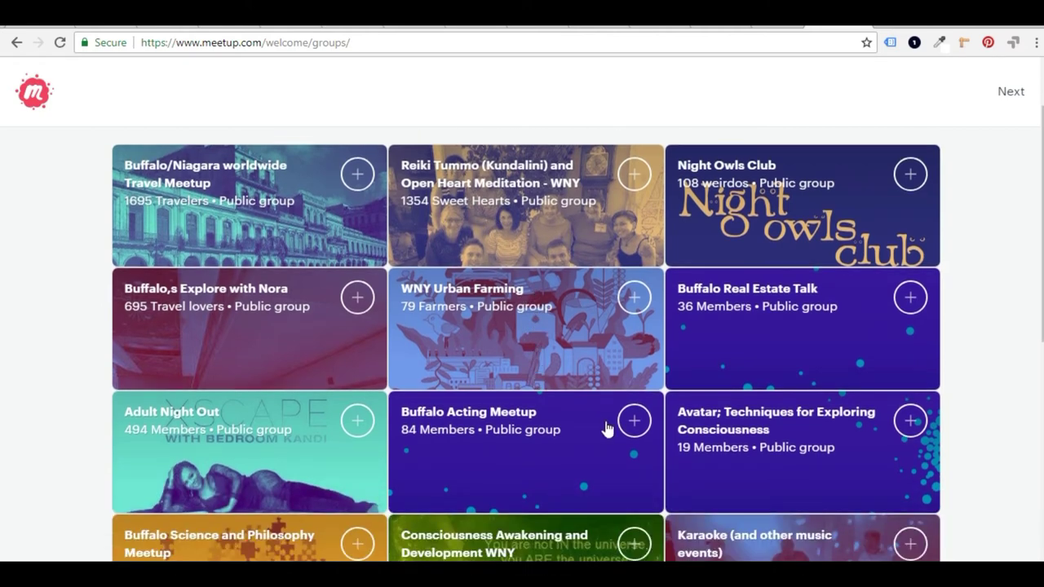
scroll(608, 428, down, 1)
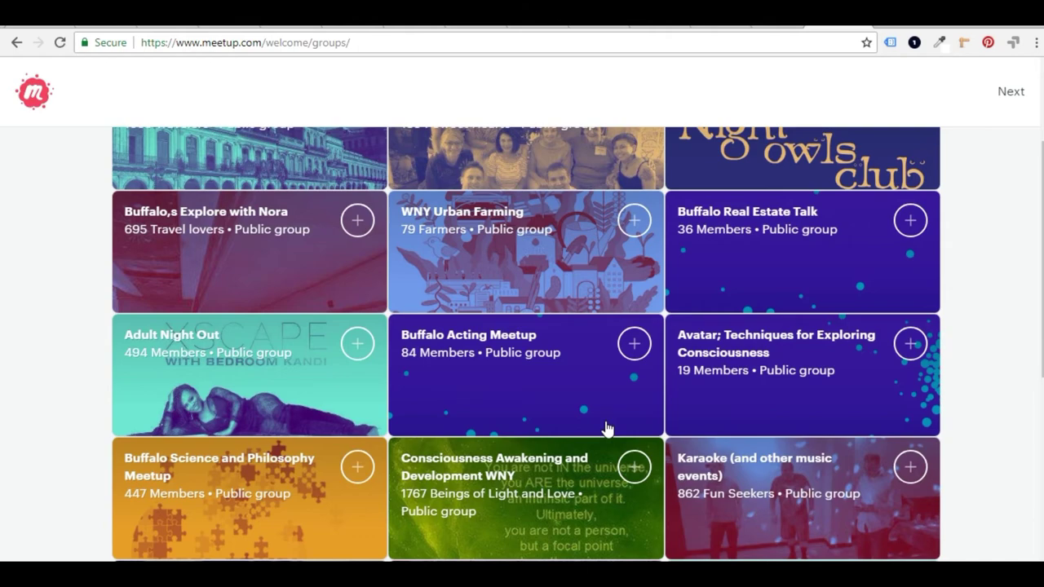
scroll(608, 428, down, 4)
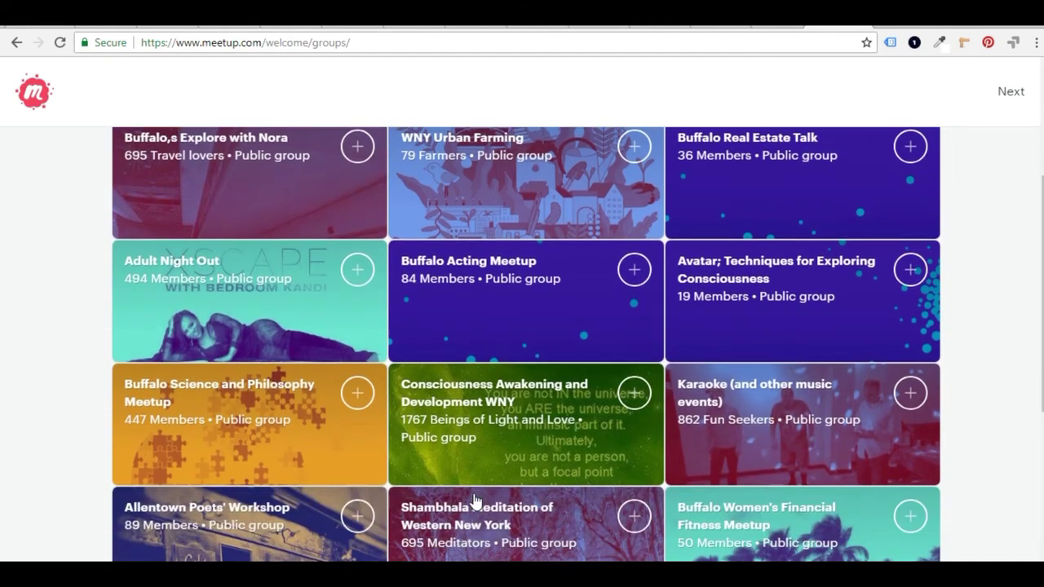